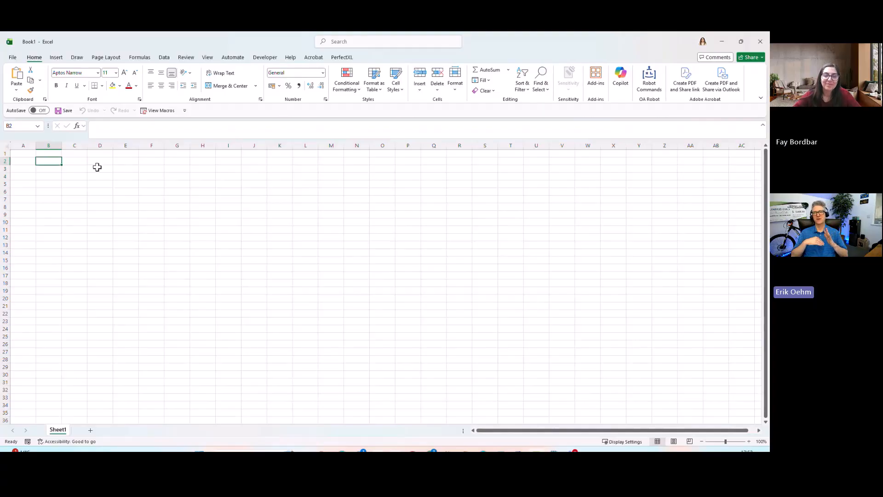
Enter the text "Hello we are learning today about OA Robot" in cell B2
type("Hee")
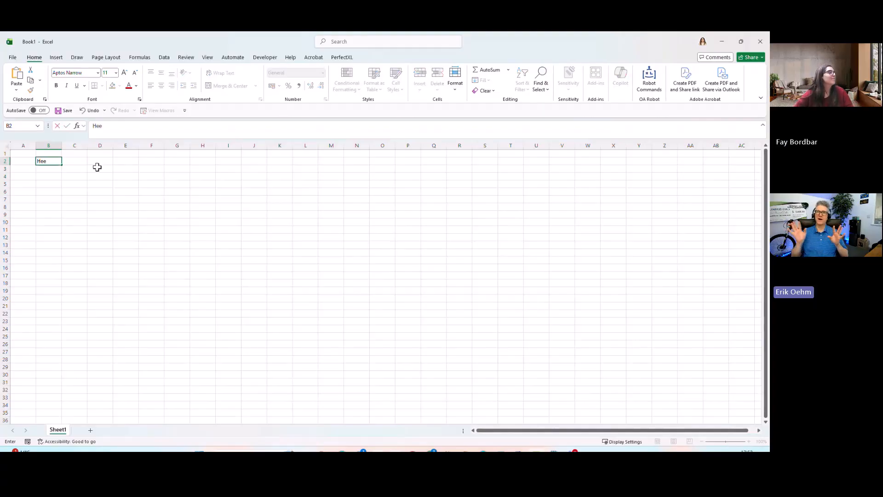
key("BackSpace")
type("llo w")
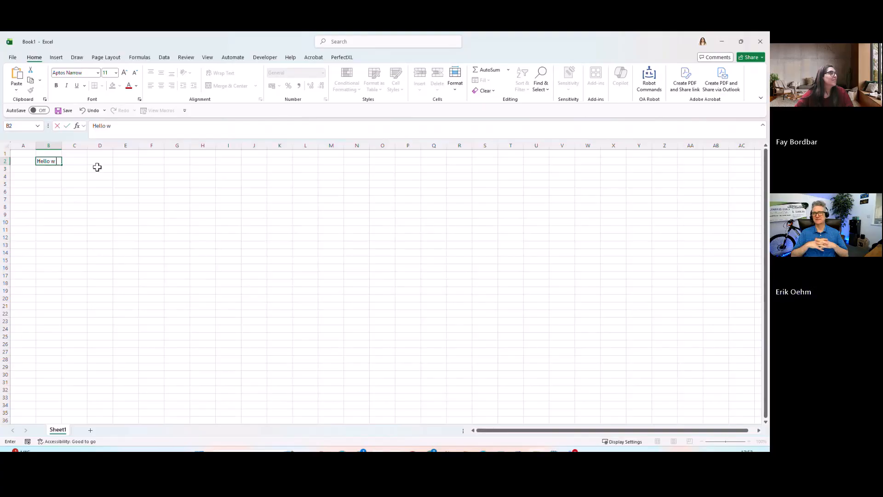
type(" e are l")
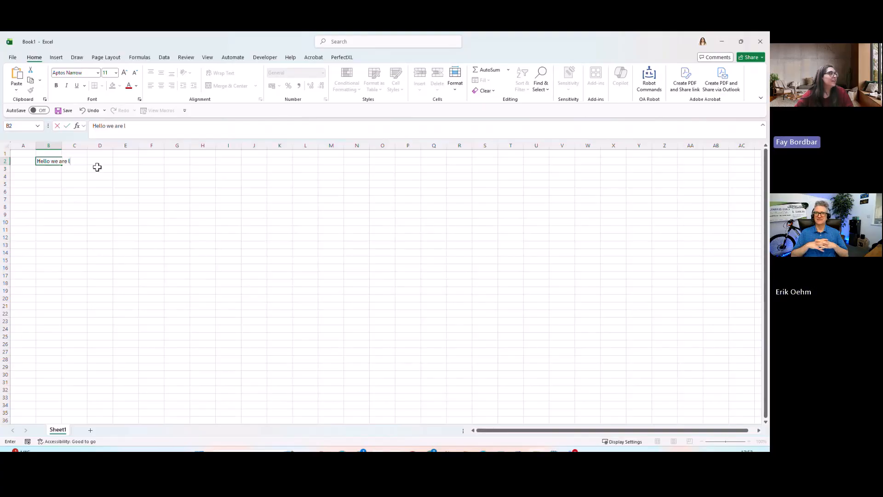
type("earning today a")
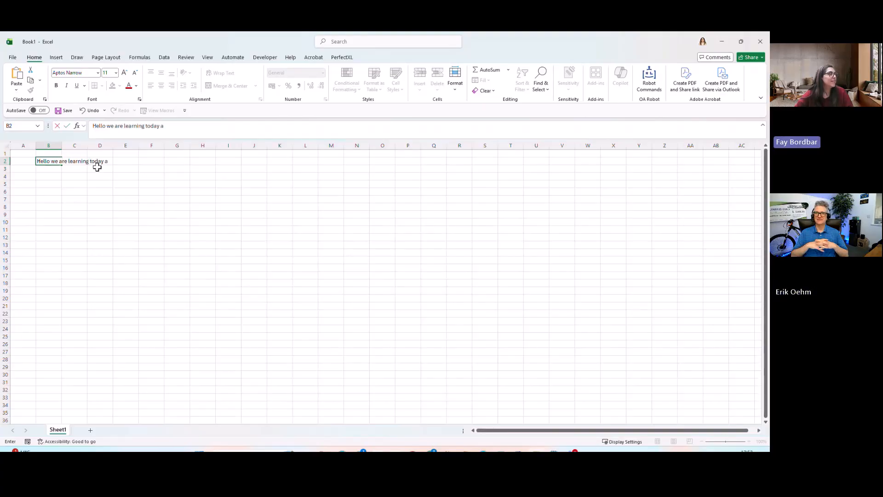
type("bout OA R")
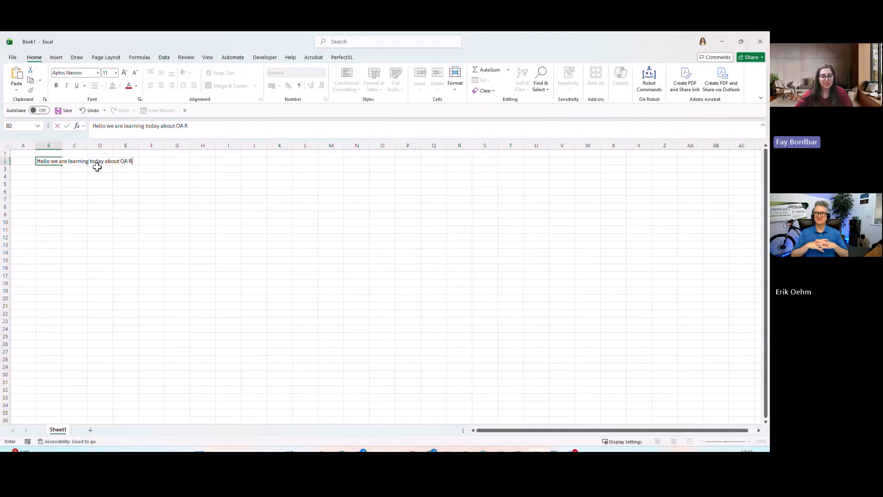
type("obot")
key("Return")
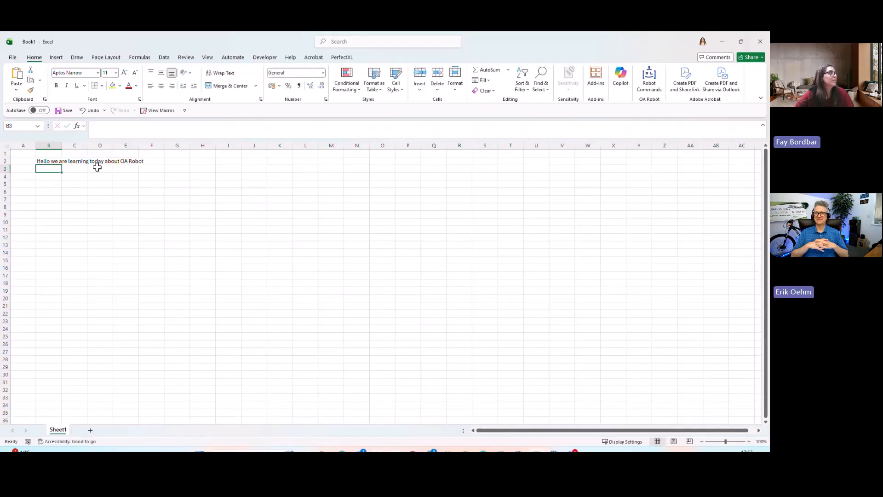
Enter the formula =MID(B2,SEQUENCE(LEN(B2)),1) in cell B4 to split the sentence into single characters
scroll(97, 167, "up", 8)
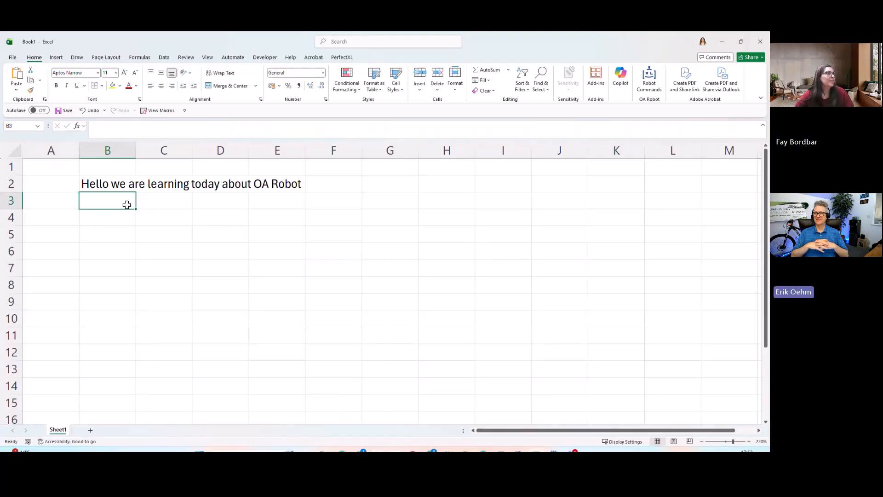
key("Down")
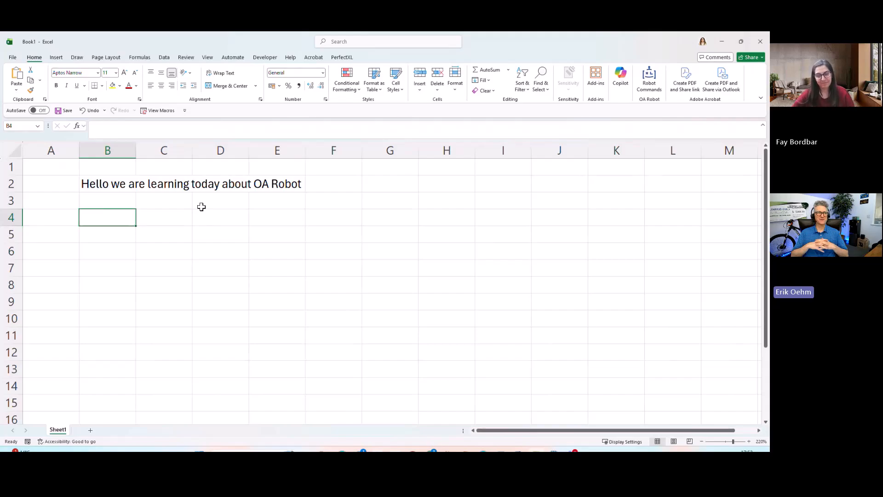
type("=")
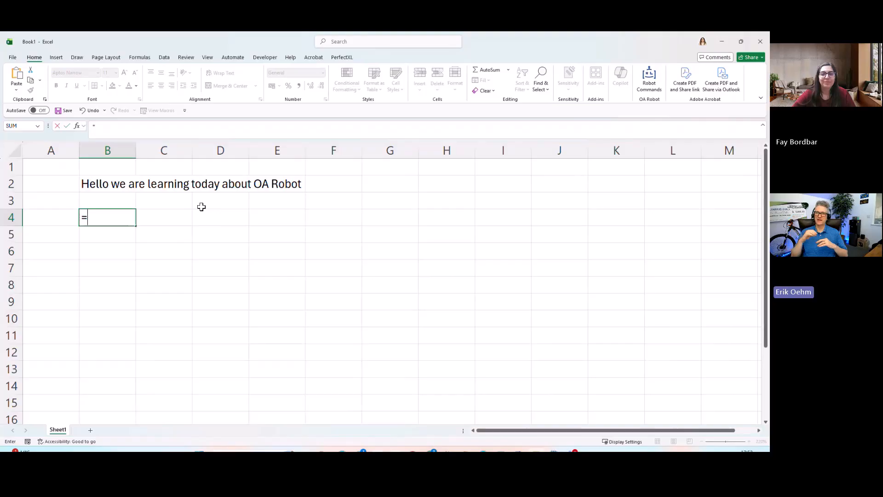
type("mid")
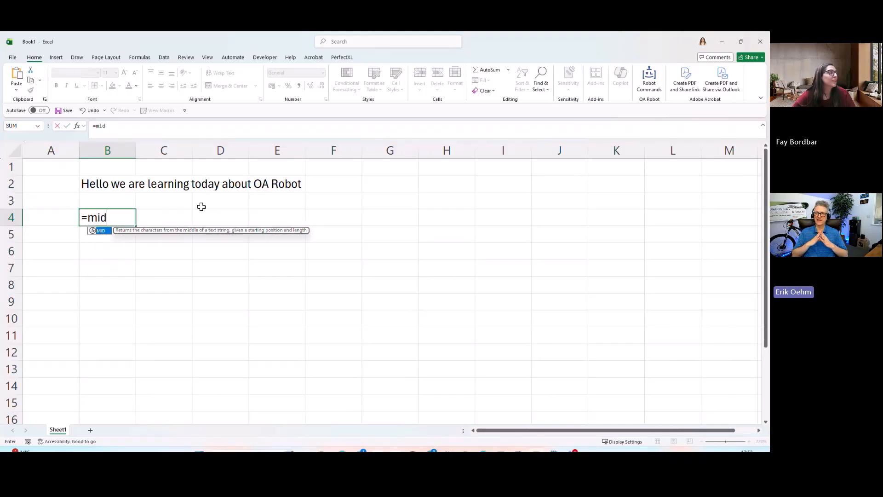
key("Tab")
key("Up")
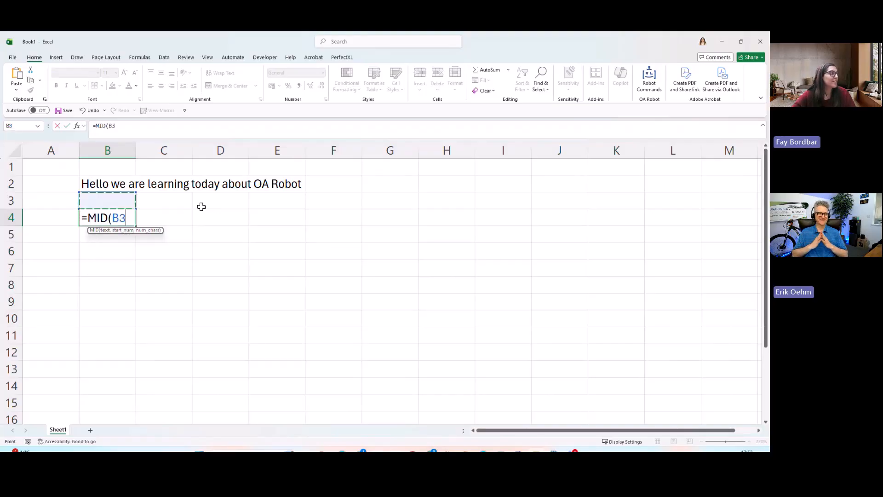
key("Up")
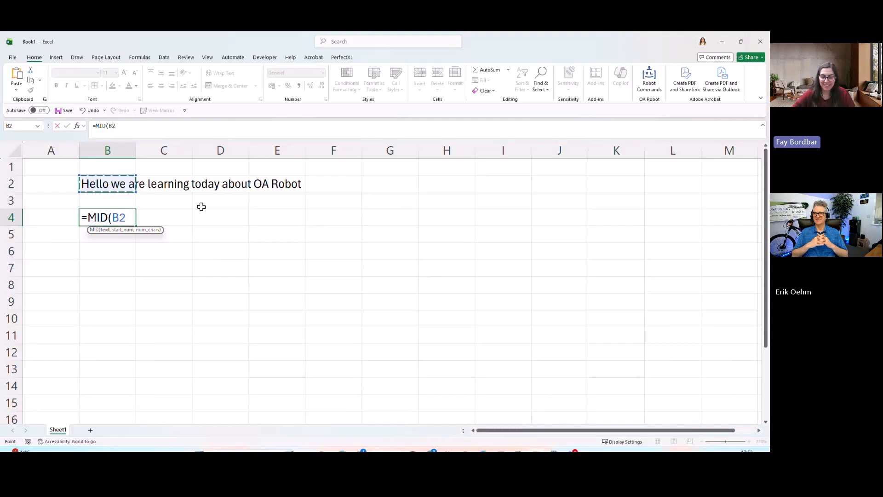
type(",seq")
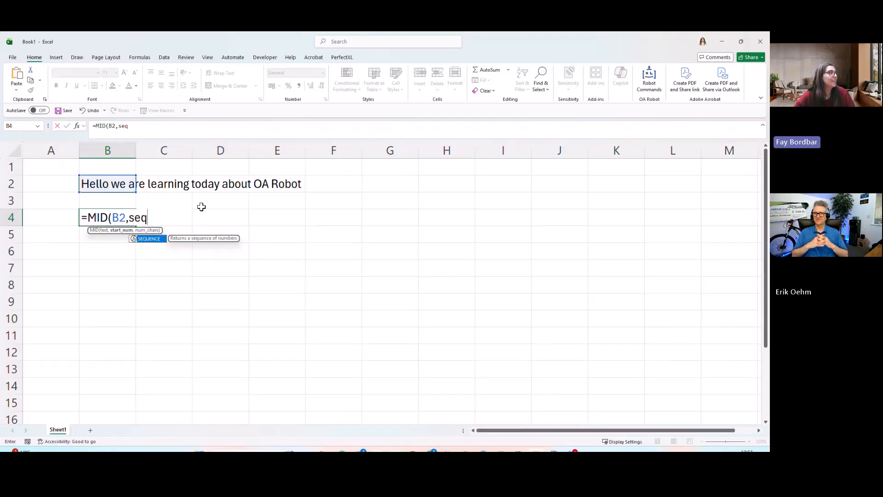
key("Tab")
type("len")
key("Tab")
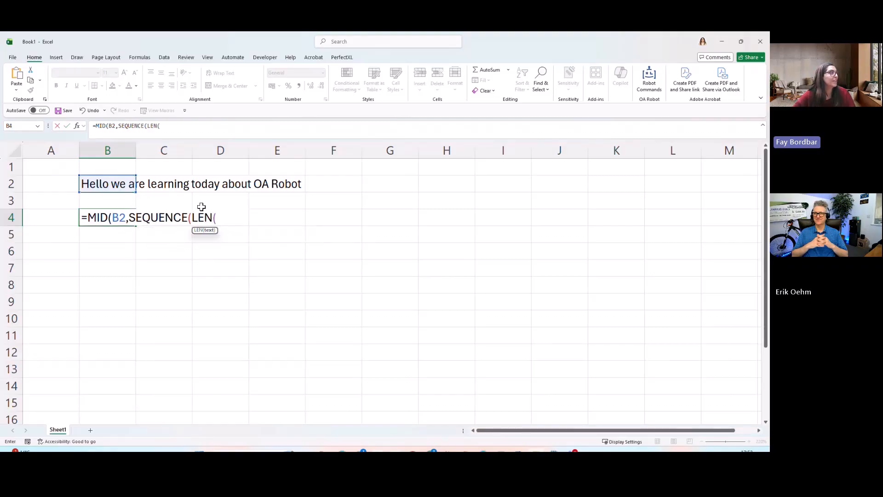
key("Up")
key("Up")
type("))")
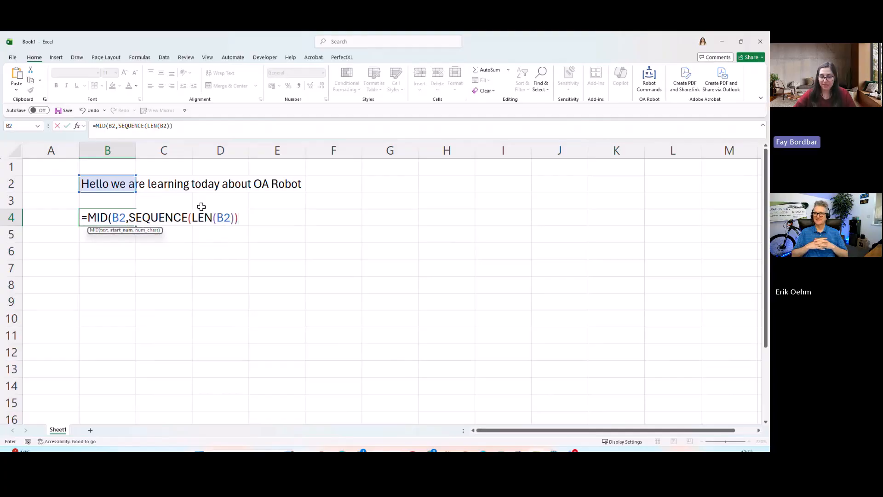
type(",1)")
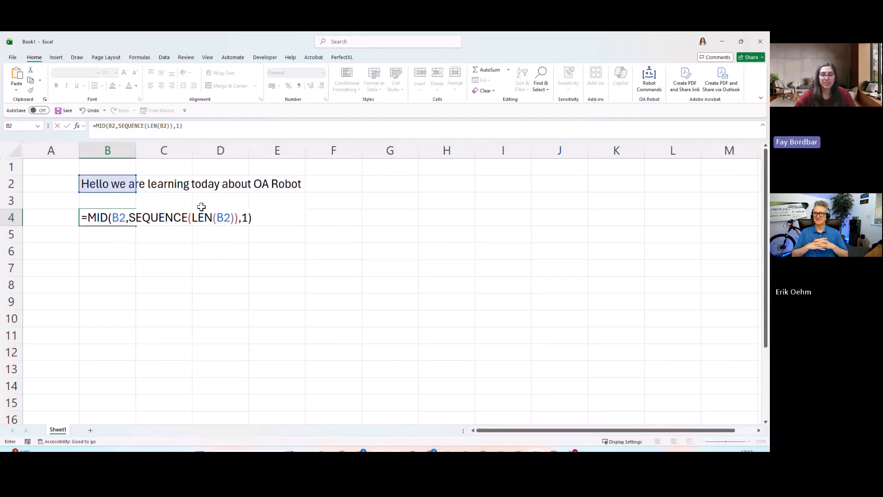
key("Return")
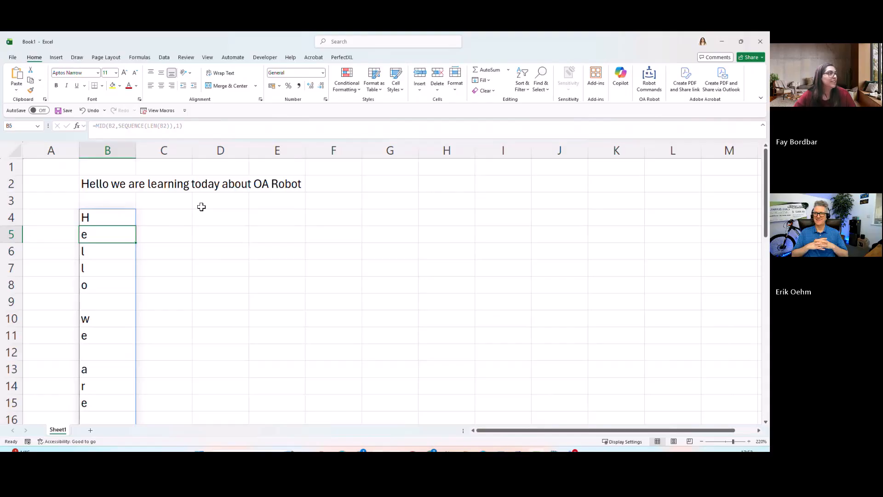
Open the OA Robot command search on the formula cell B4 and start adding a new command
scroll(145, 269, "down", 5)
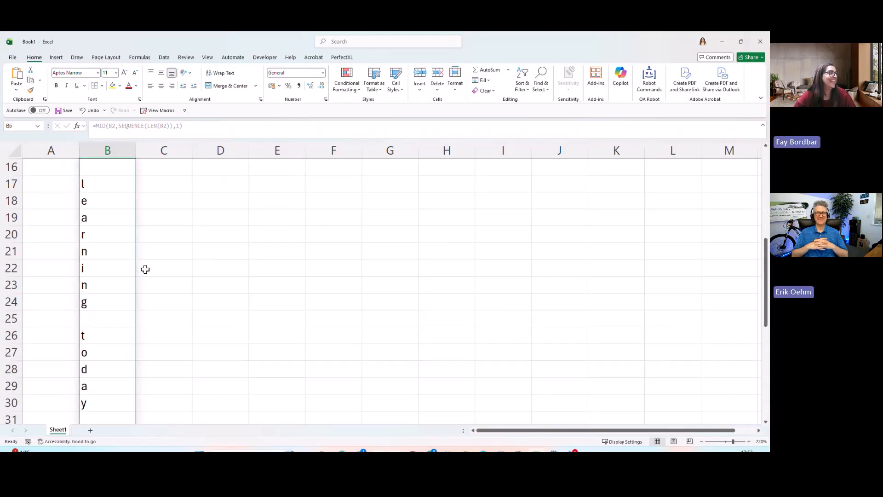
scroll(145, 269, "down", 5)
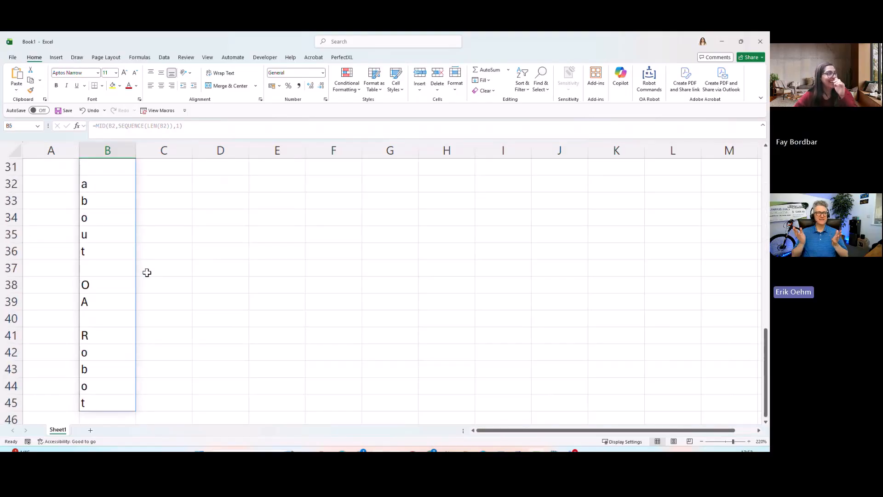
scroll(147, 272, "up", 10)
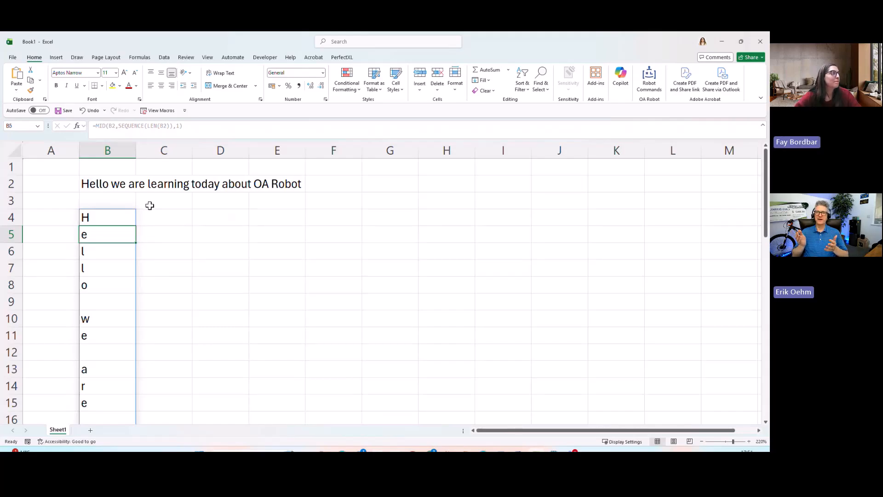
left_click(129, 214)
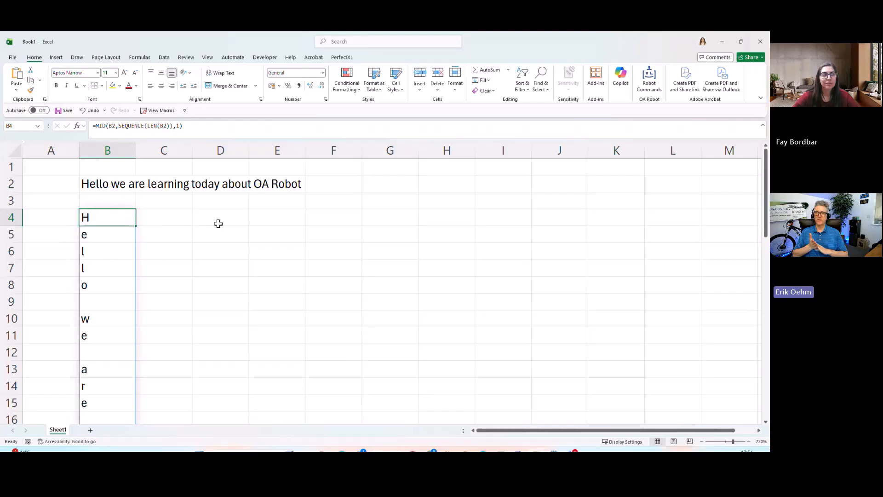
key("ctrl+shift+r")
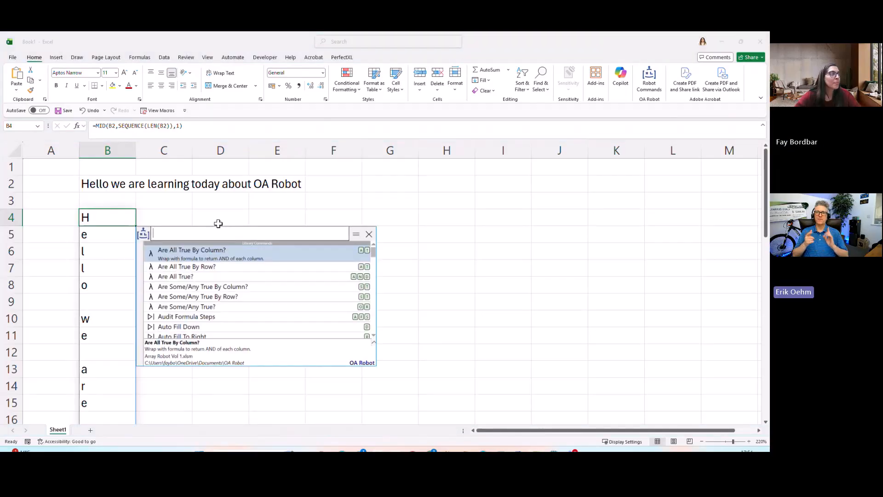
type("+")
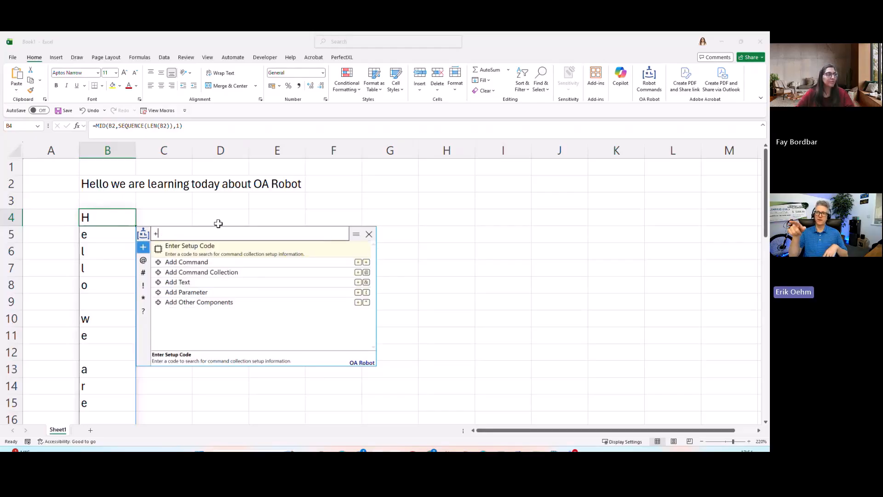
key("BackSpace")
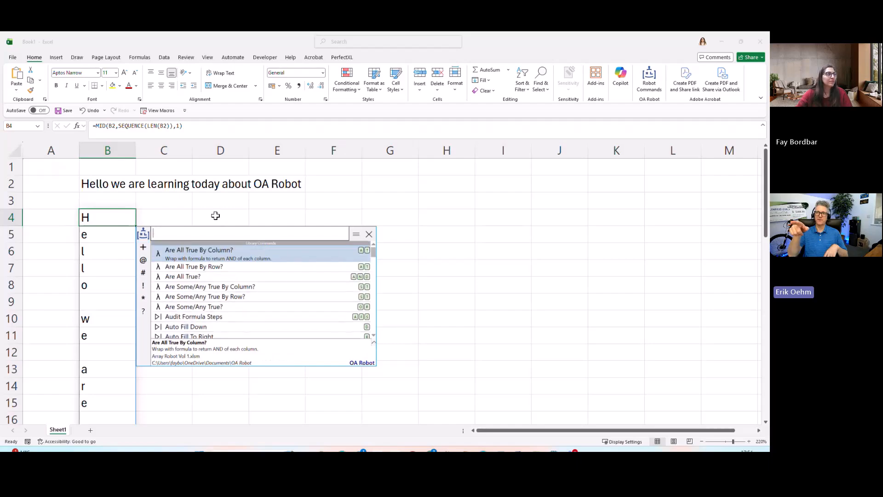
left_click(143, 249)
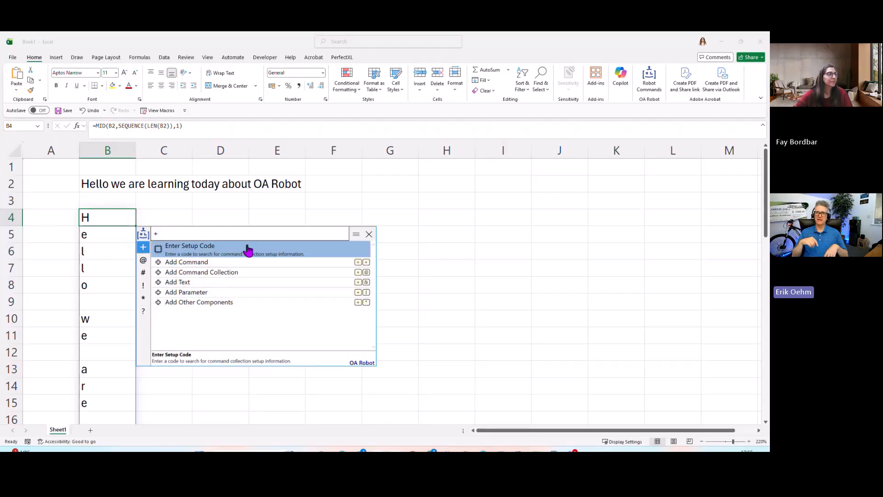
key("Down")
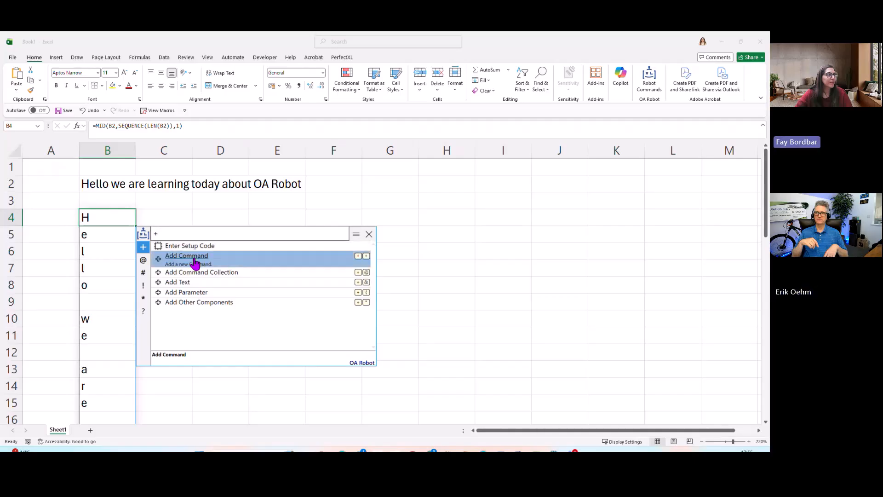
left_click(195, 259)
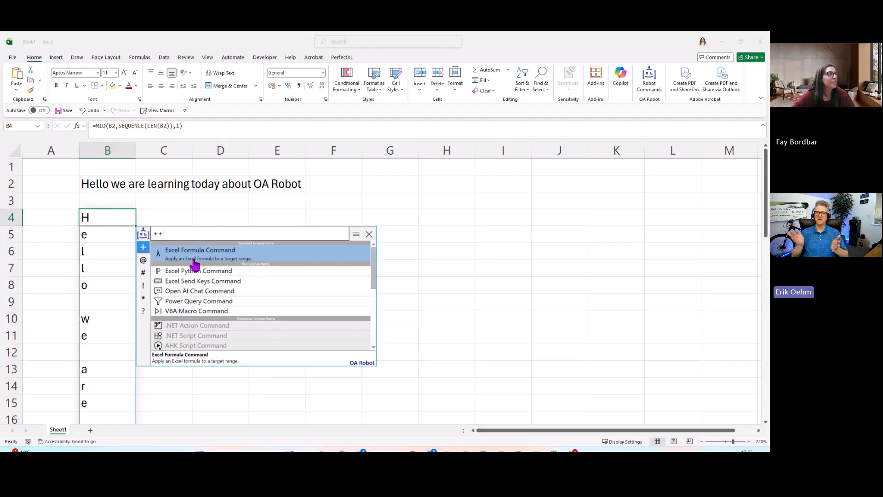
Look through the available command types and choose Excel Formula Command for the new command
key("Down")
key("Down")
key("Down")
key("Down")
key("Down")
key("Up")
key("Up")
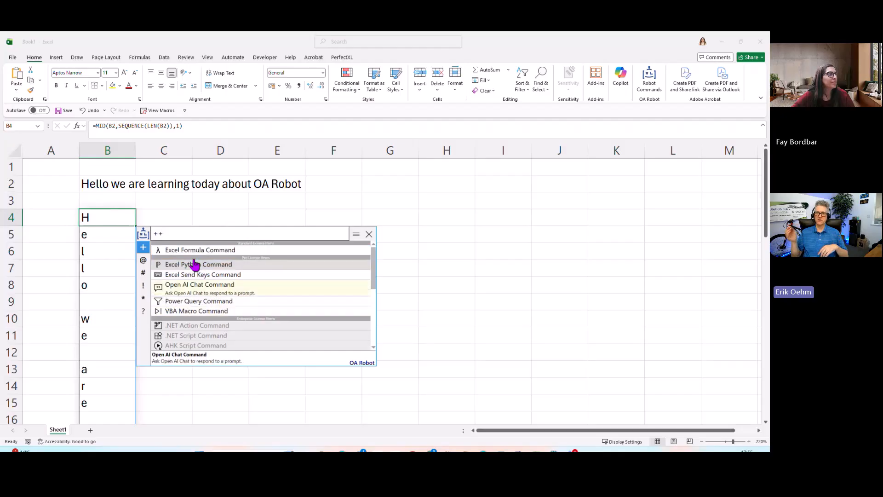
key("Up")
key("Up")
key("Up")
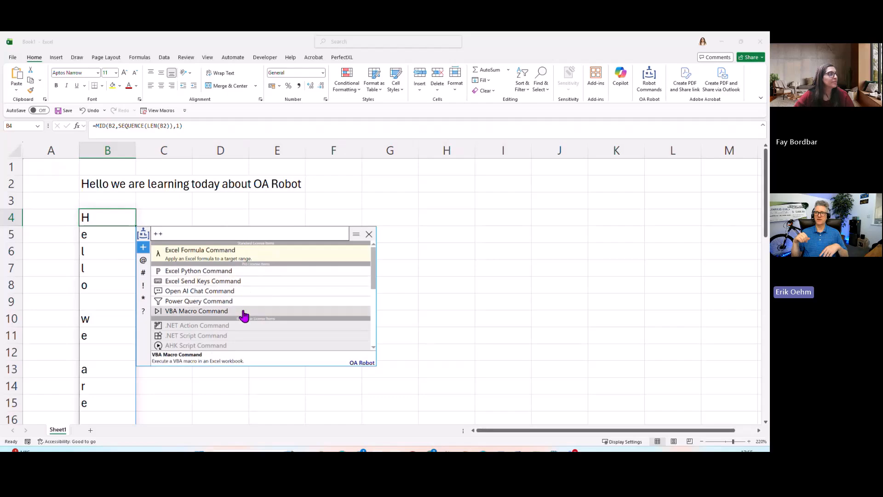
left_click(216, 253)
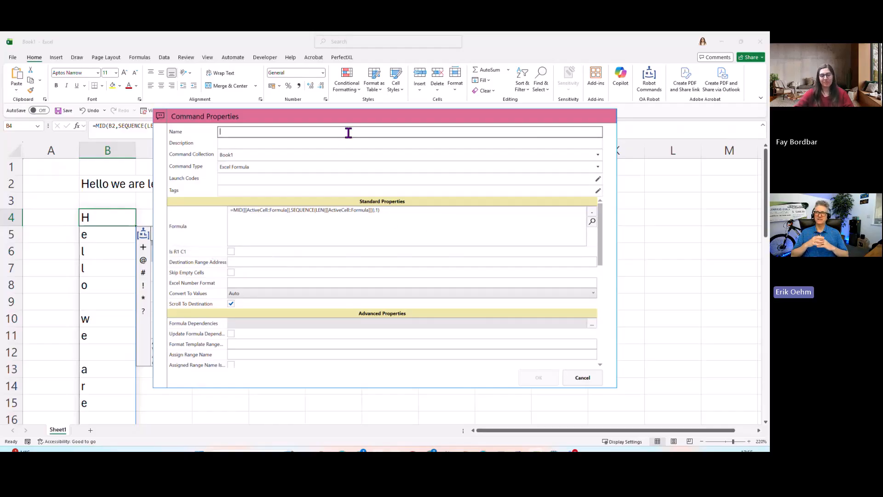
Name the new command "List Characters" and give it the description "List characters one at a time"
type("ListC")
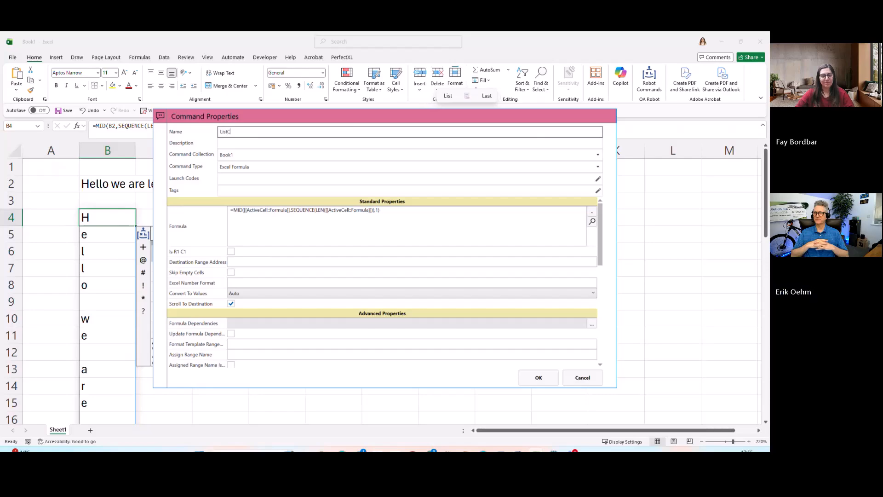
type("hara")
type("ers")
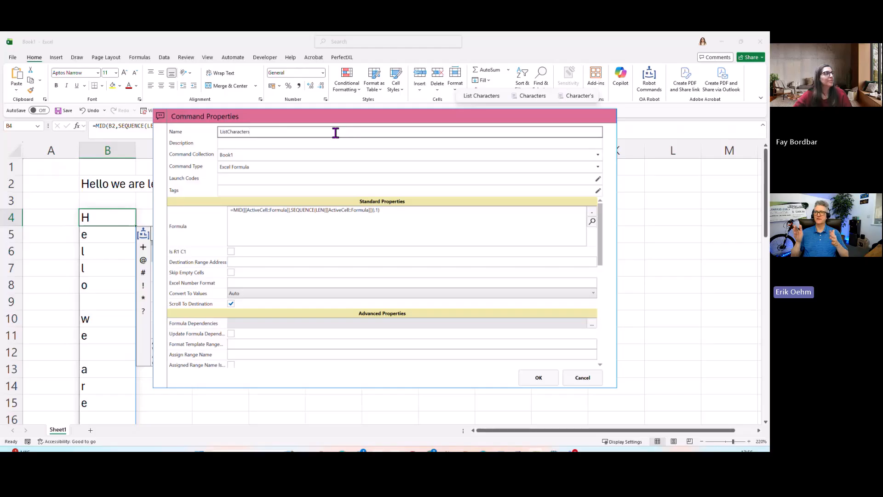
left_click(229, 131)
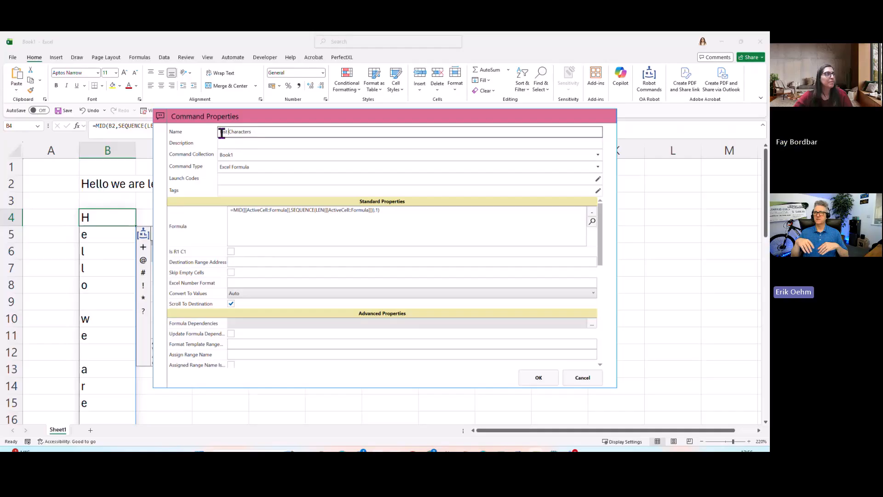
left_click(250, 144)
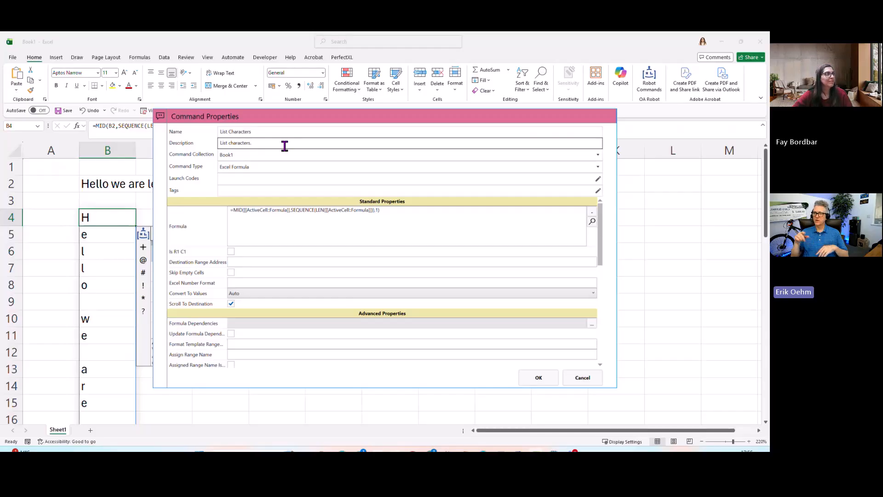
type("one at a ")
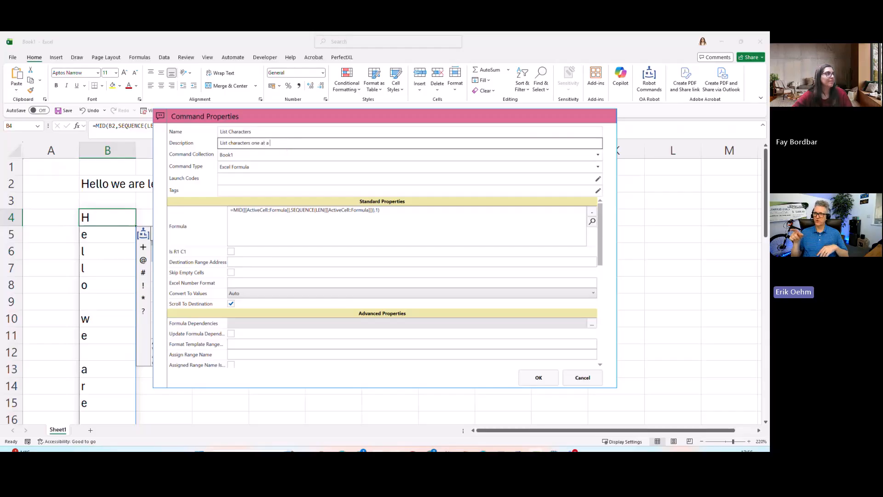
type("time.")
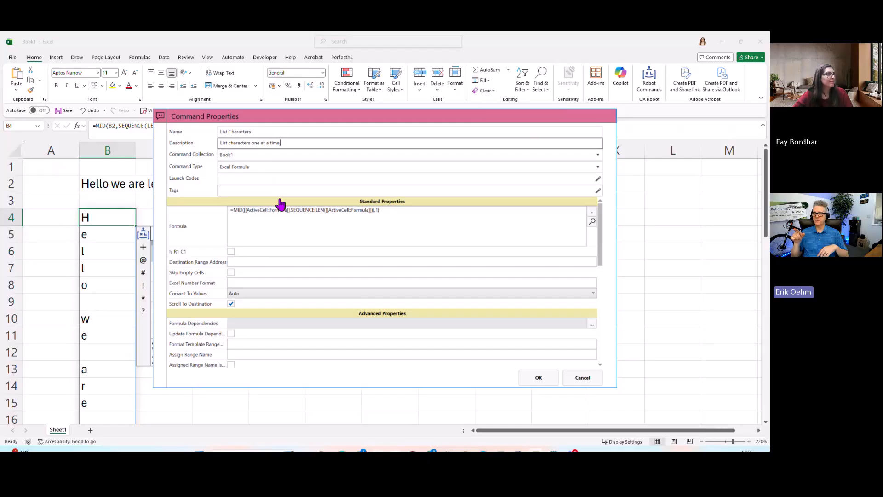
Finish the description with a period, review both ActiveCell::Formula placeholders in the command's formula, and save the List Characters command
left_click_drag(392, 218, 217, 210)
left_click(419, 230)
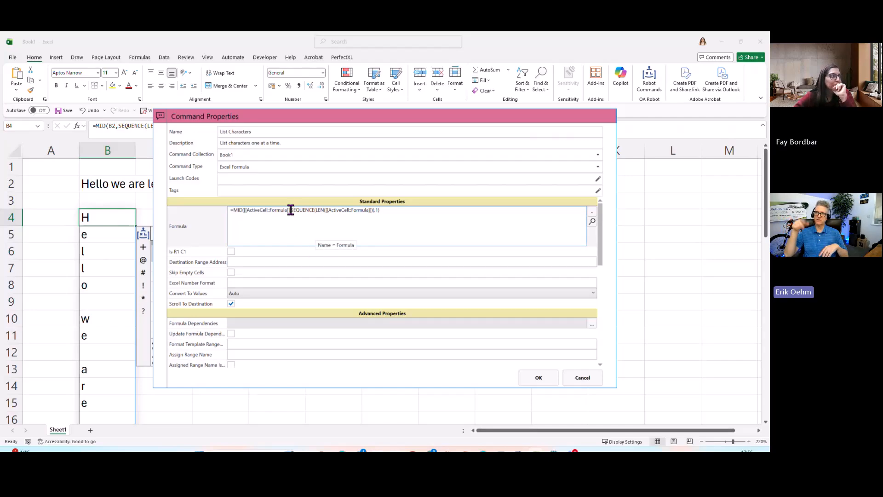
left_click_drag(291, 210, 244, 215)
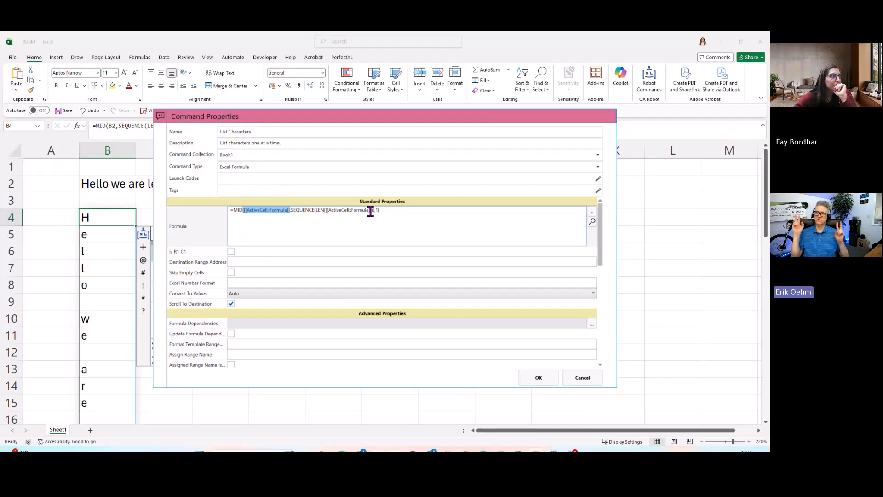
left_click_drag(371, 212, 328, 214)
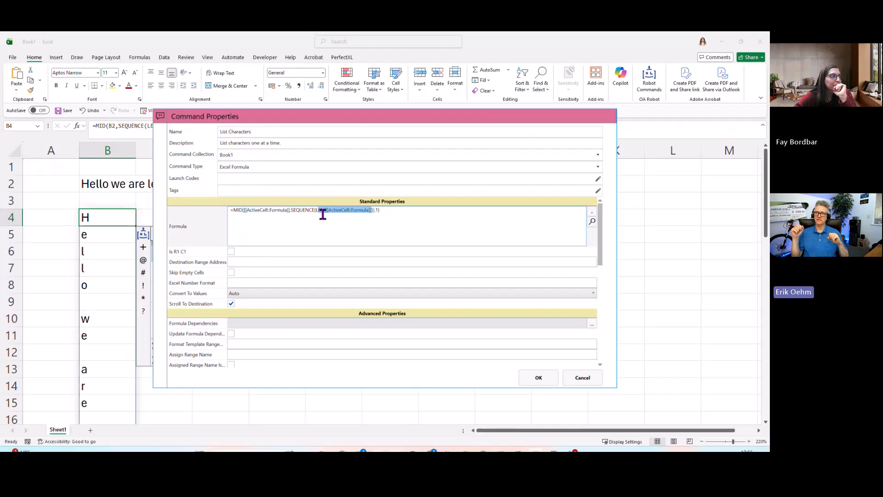
left_click(409, 222)
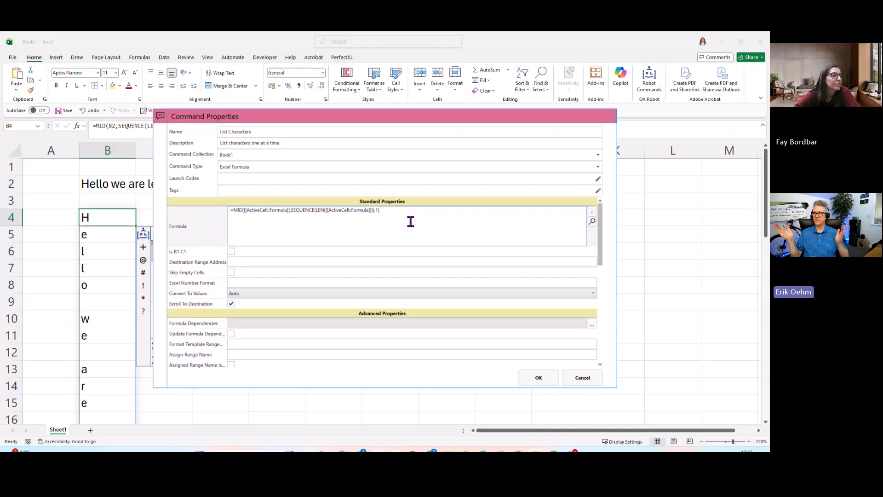
left_click(539, 378)
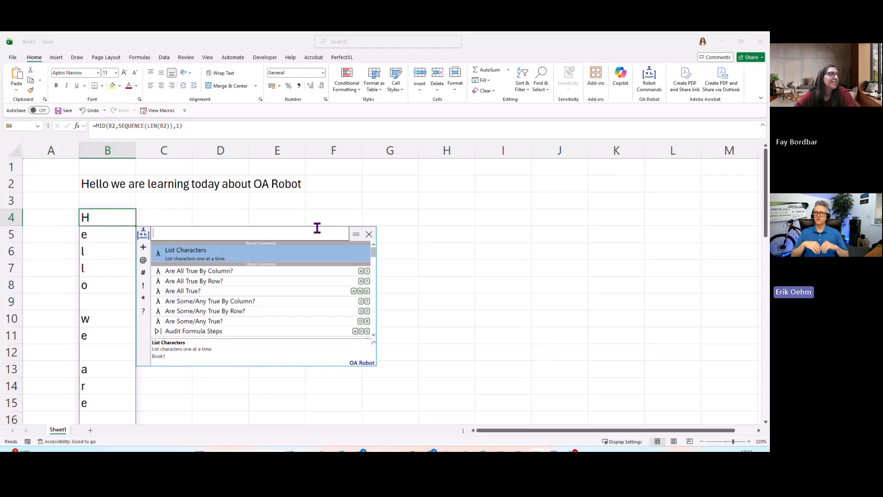
Enter the sample text "Here's some more text" in cell G4
left_click(403, 221)
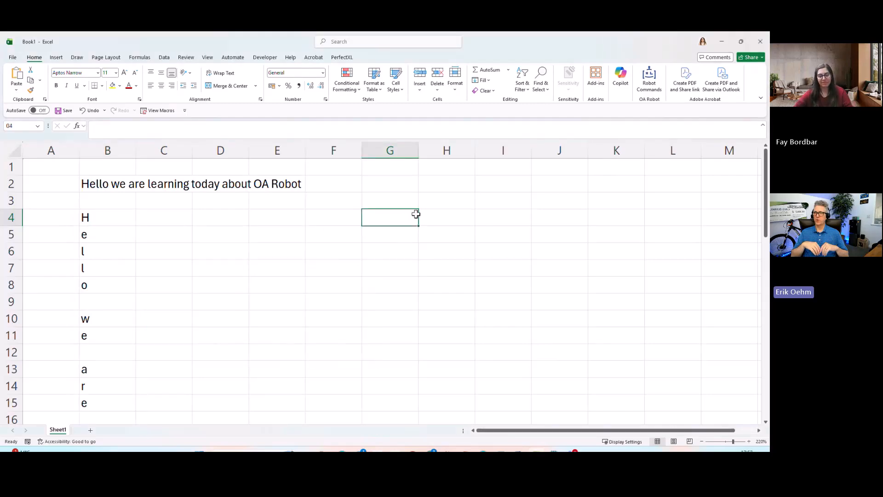
type("Here's sonme")
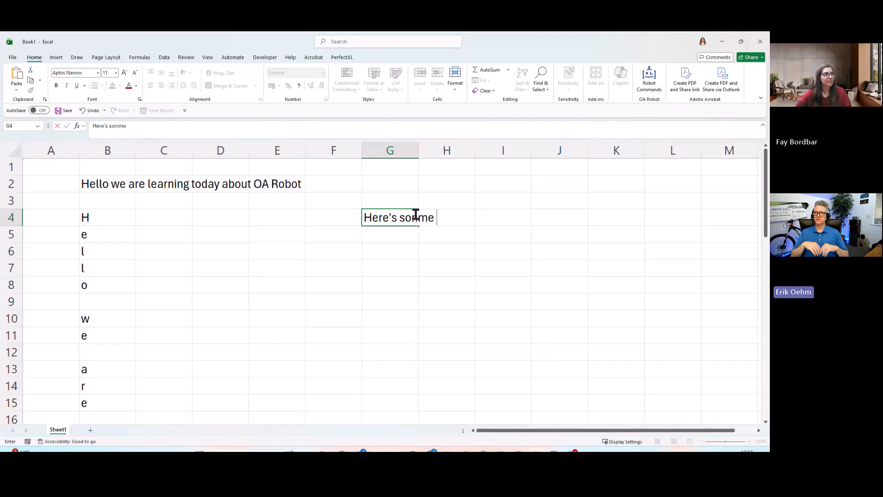
key("BackSpace")
key("BackSpace")
key("BackSpace")
type("me mo")
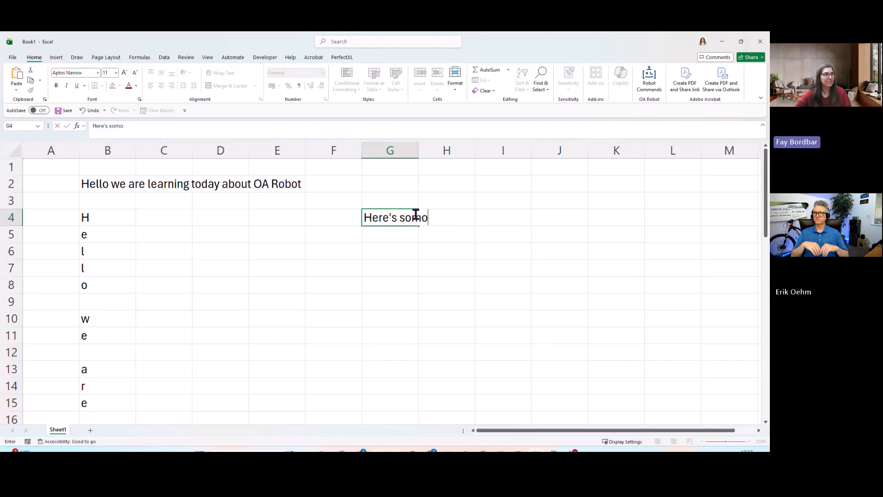
type("re text")
key("Return")
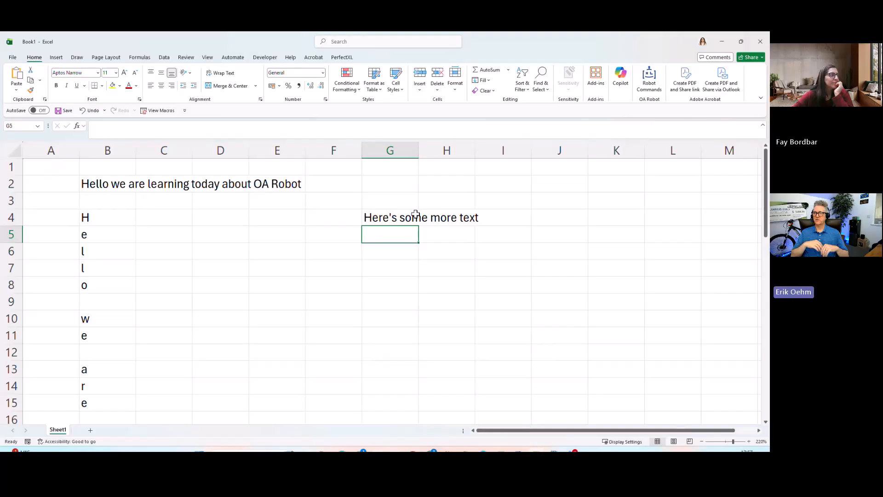
Enter the formula =G4 in cell G6 to reference the new sample text
left_click(391, 220)
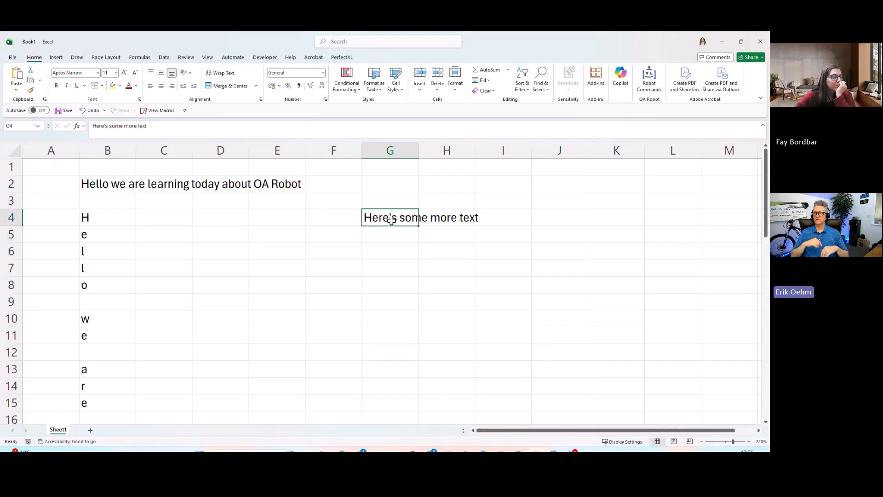
left_click(405, 246)
type("=")
key("Up")
key("Up")
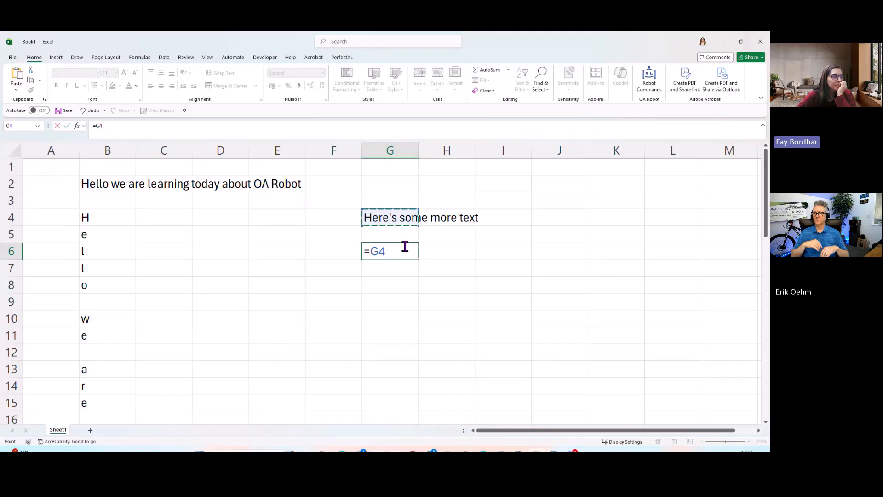
key("Return")
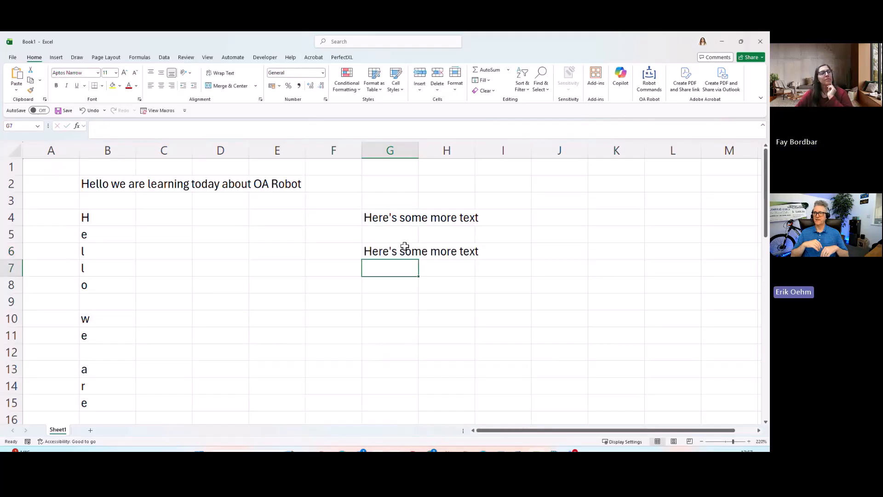
Run the OA Robot List Characters command on the formula in cell G6
left_click(405, 246)
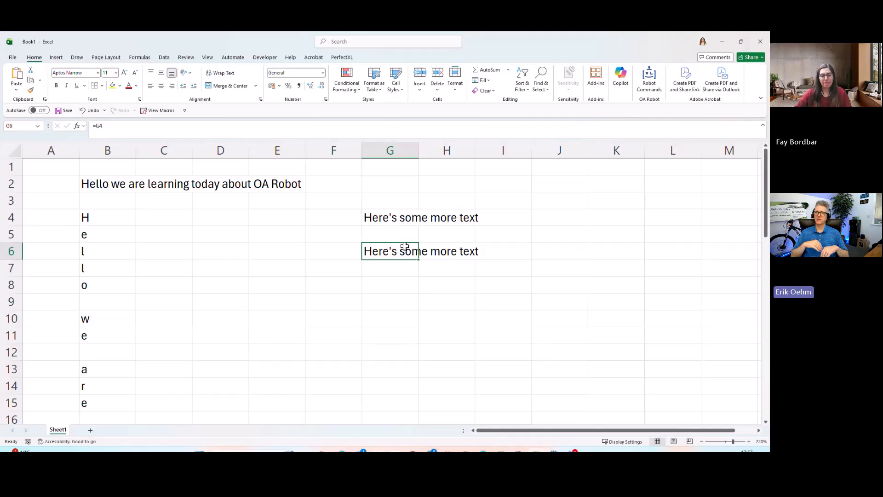
key("ctrl+shift+r")
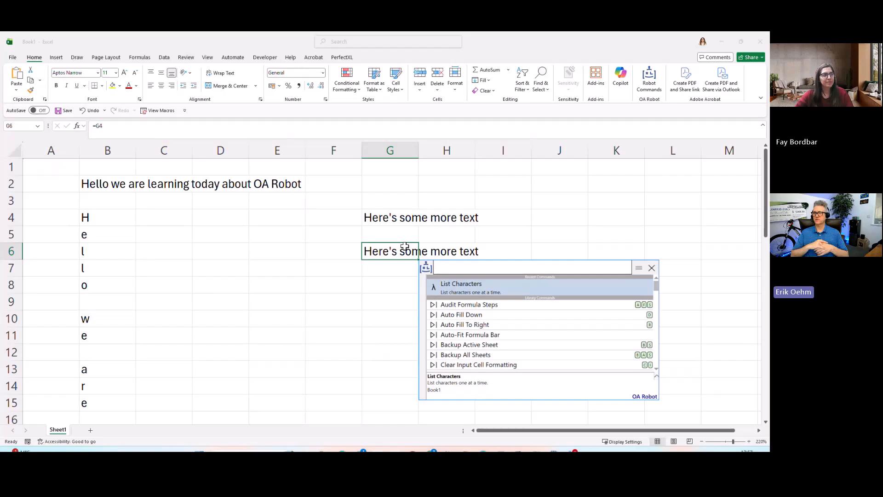
mouse_move(570, 272)
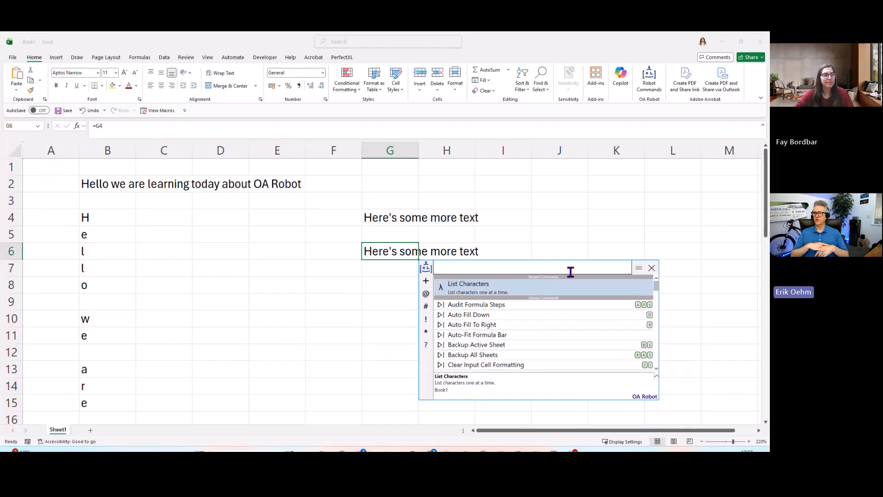
key("Return")
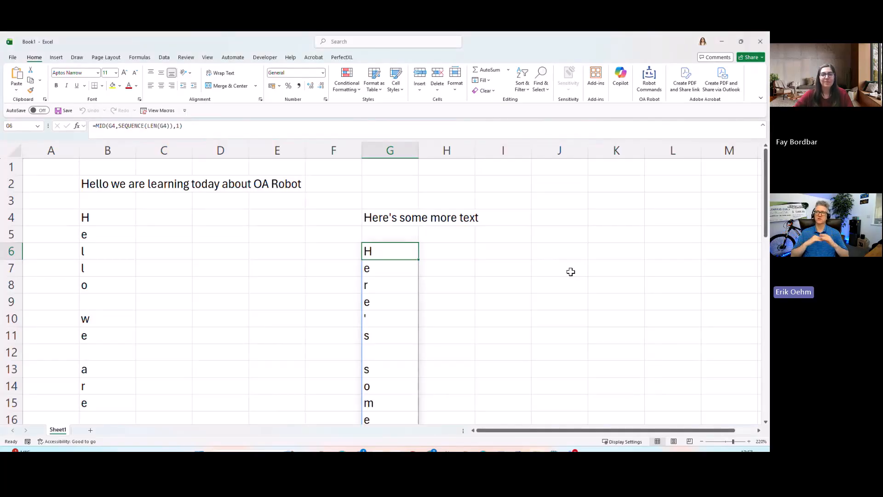
Examine the full list of single characters spilled down column G from cell G6
key("Down")
key("Down")
scroll(568, 278, "down", 4)
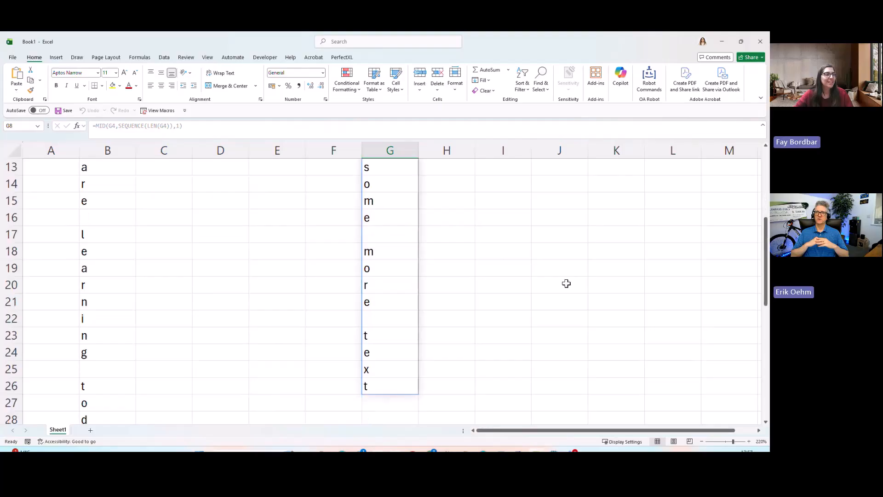
scroll(534, 309, "up", 4)
scroll(533, 313, "down", 4)
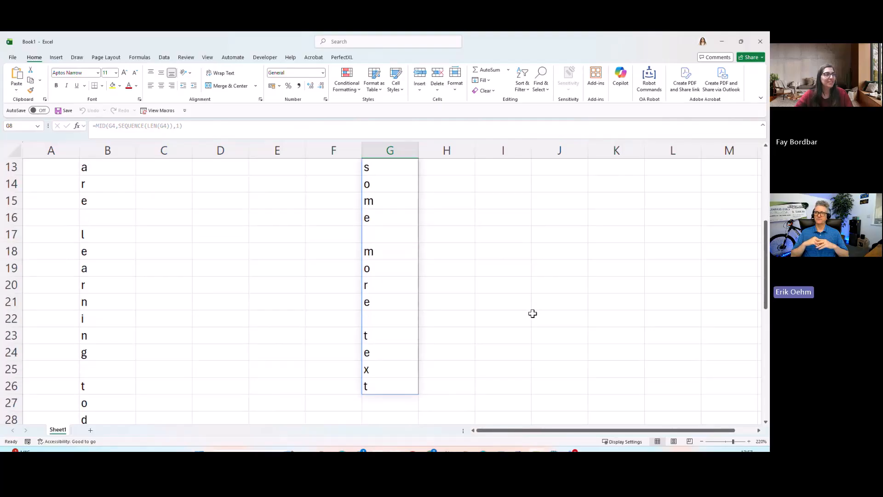
scroll(533, 313, "up", 4)
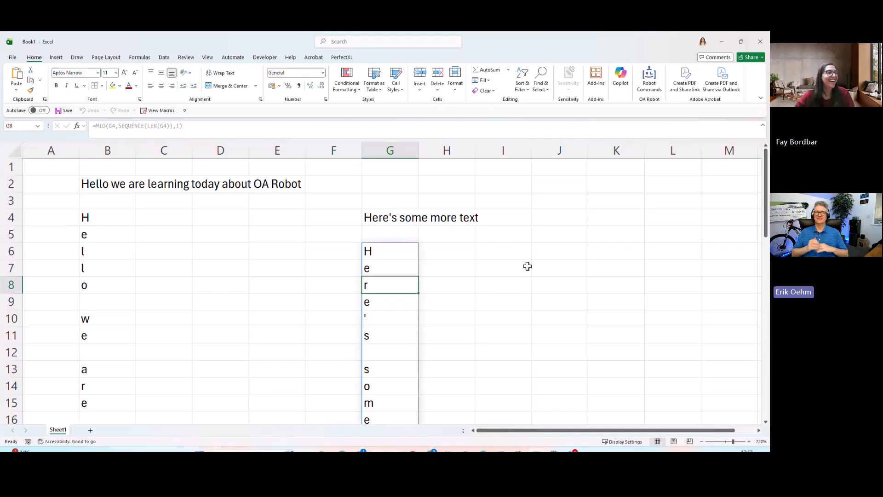
left_click(491, 253)
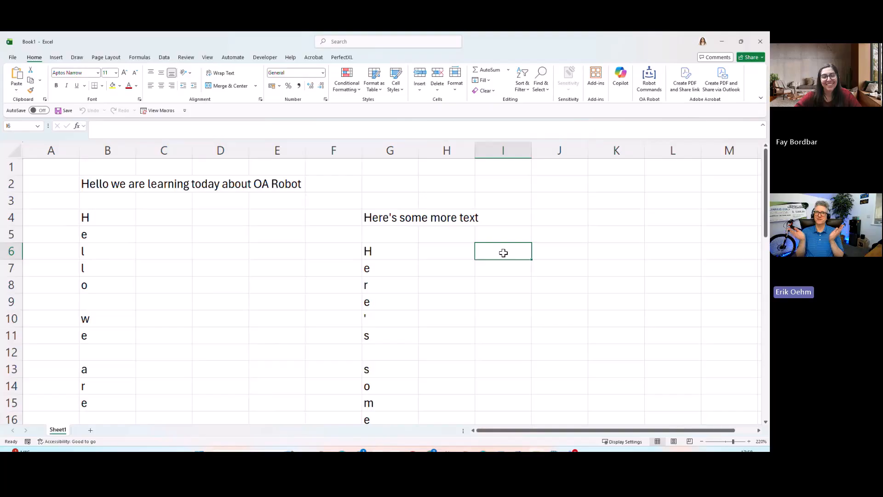
scroll(503, 253, "down", 1)
scroll(503, 253, "down", 1)
scroll(503, 252, "up", 2)
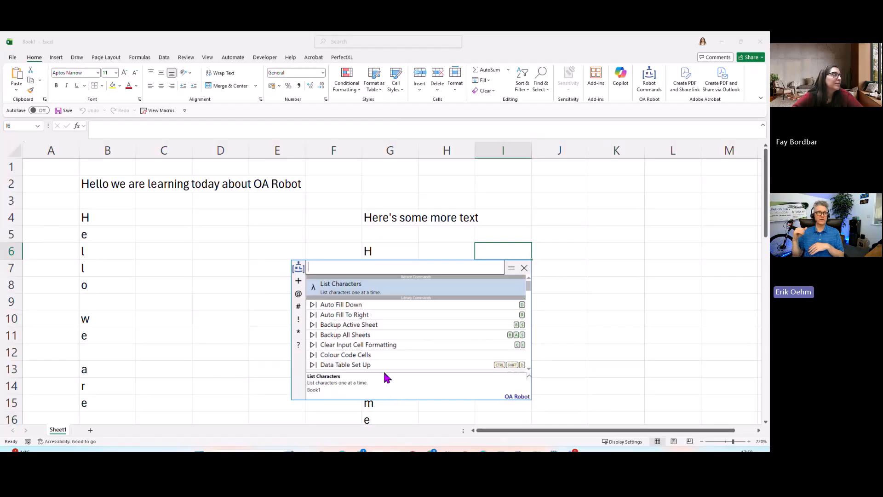
Save the workbook as Book1.xlsx in the OA Robot folder inside the OneDrive Documents folder
left_click(63, 110)
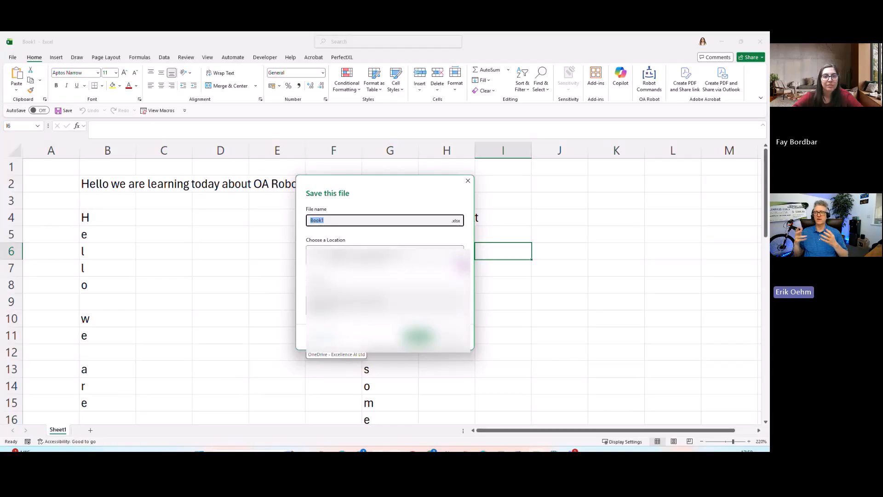
left_click(461, 263)
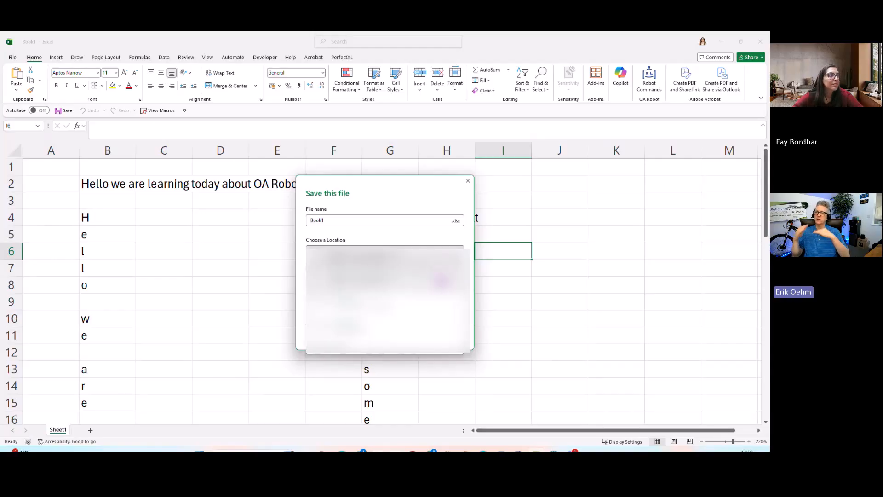
left_click(359, 347)
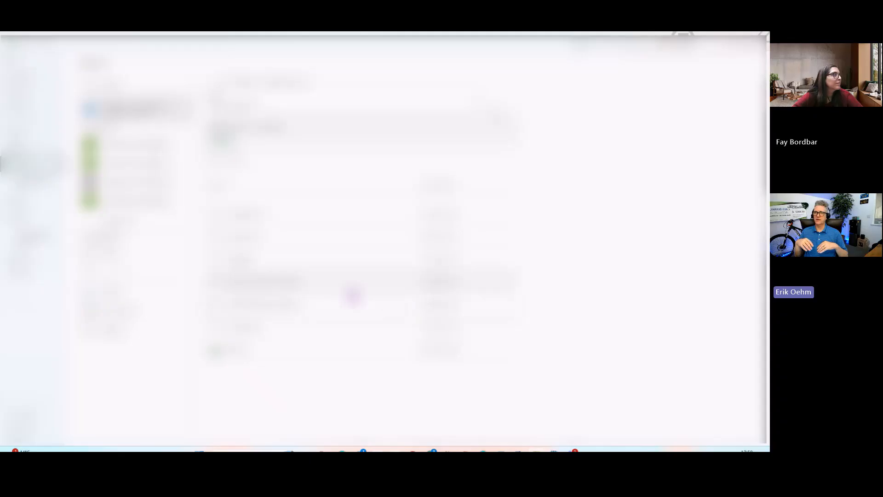
left_click(304, 87)
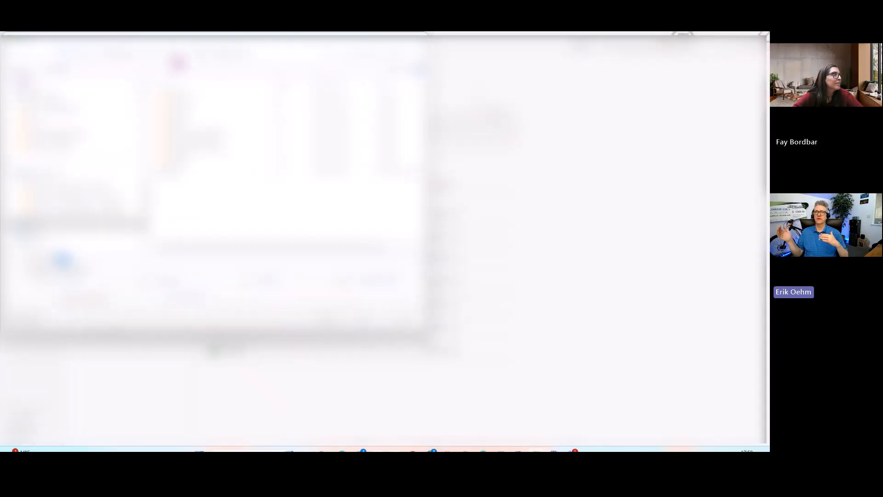
scroll(102, 135, "up", 3)
scroll(102, 136, "up", 3)
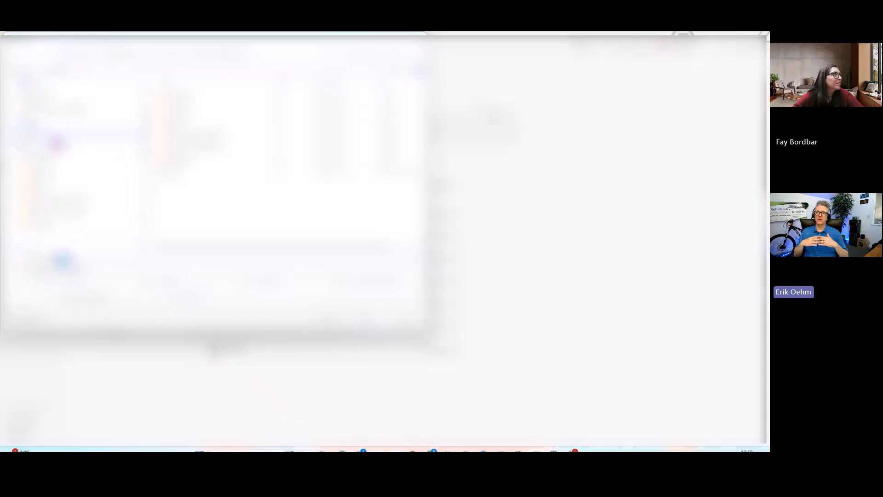
left_click(66, 135)
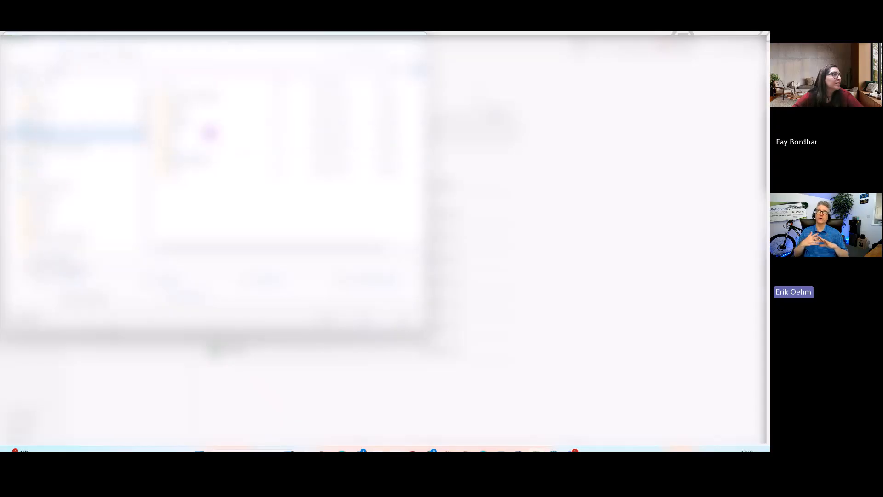
double_click(206, 126)
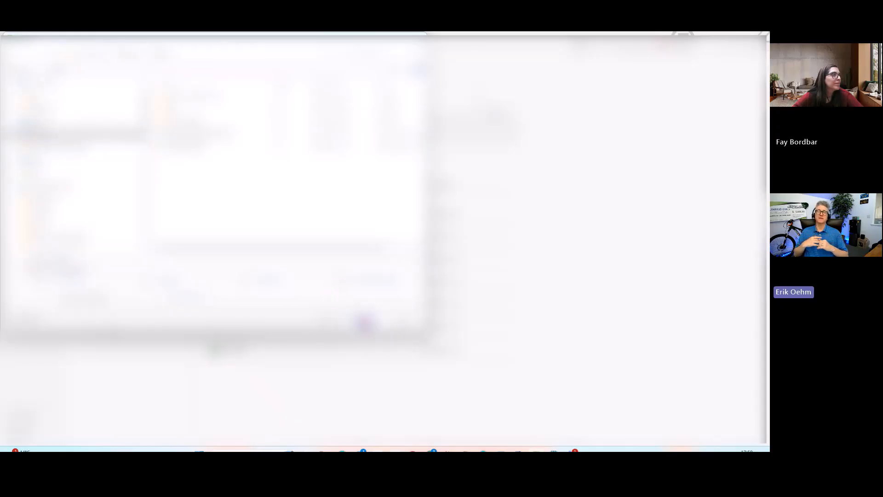
left_click(368, 322)
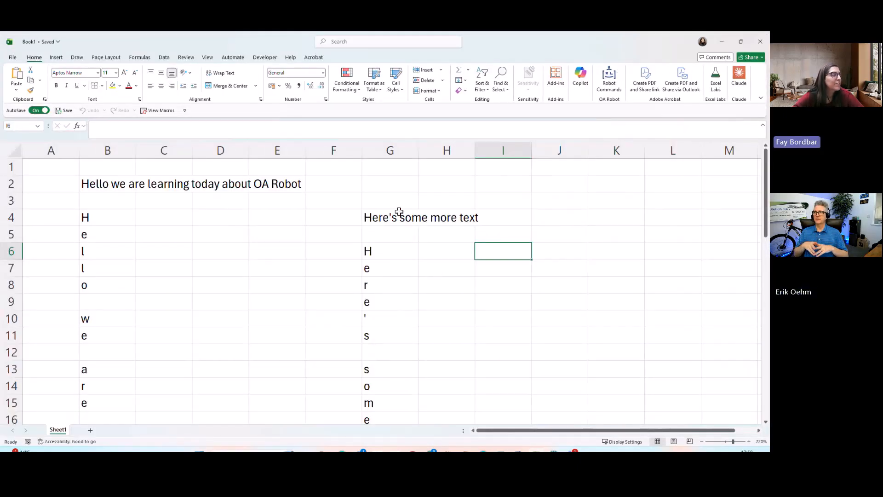
Check the OA Robot command list from cell I4 of the saved workbook
left_click(505, 223)
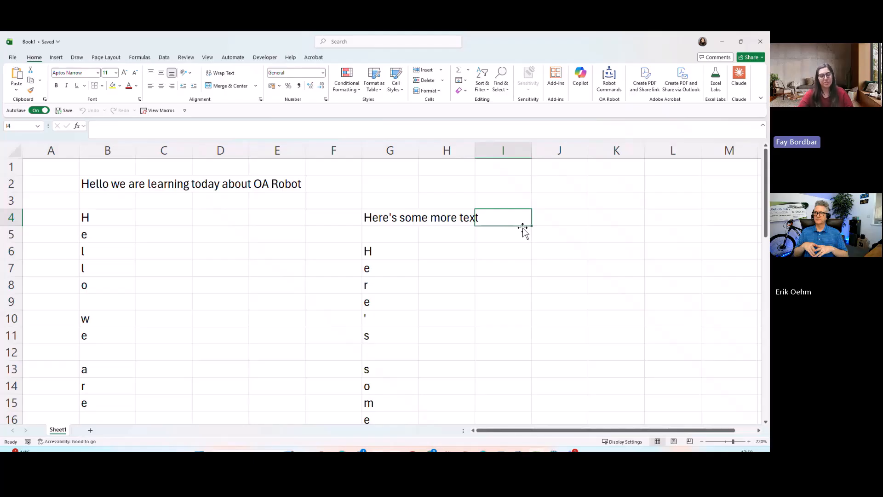
key("ctrl+shift+r")
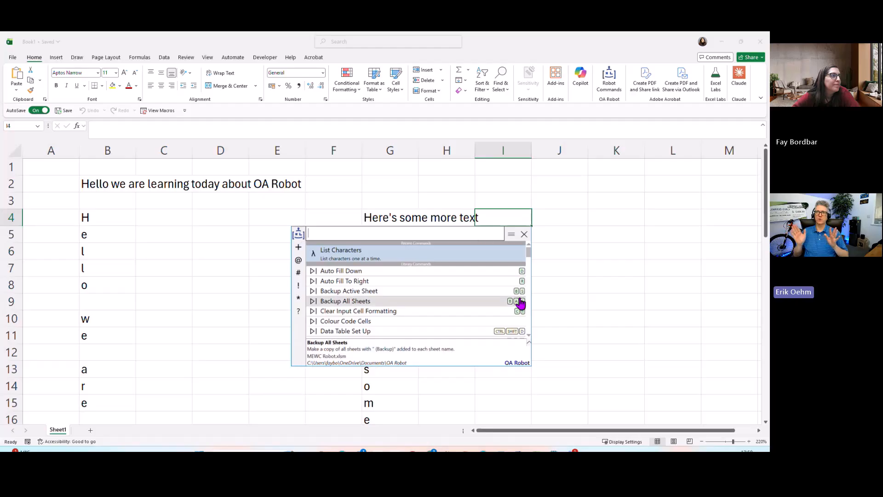
left_click(586, 224)
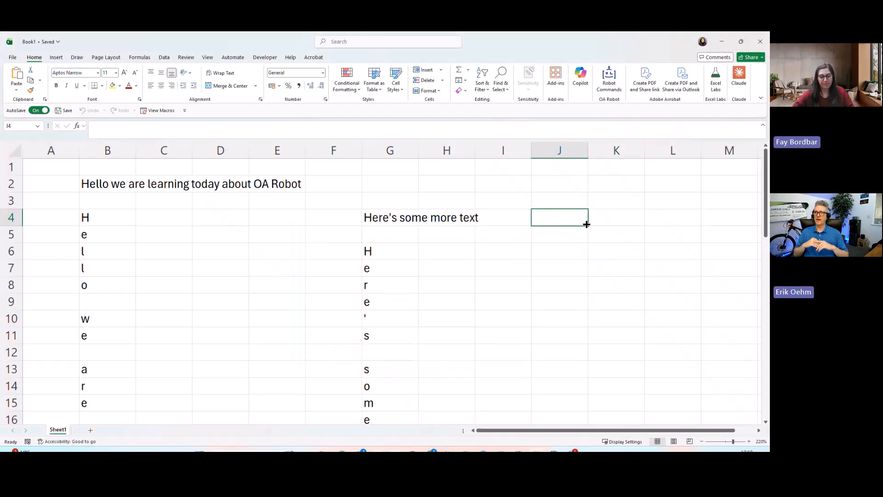
Create a new blank workbook and open the OA Robot command search on cell G5
key("ctrl+n")
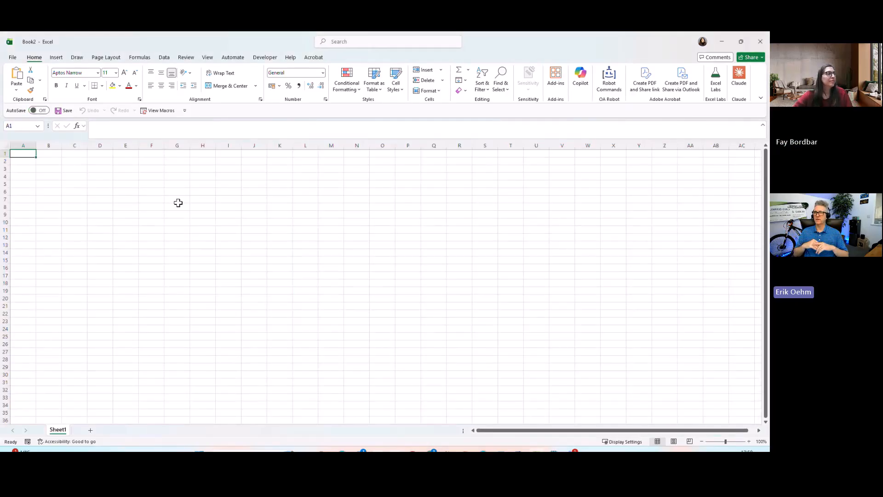
left_click(174, 184)
key("ctrl+shift+r")
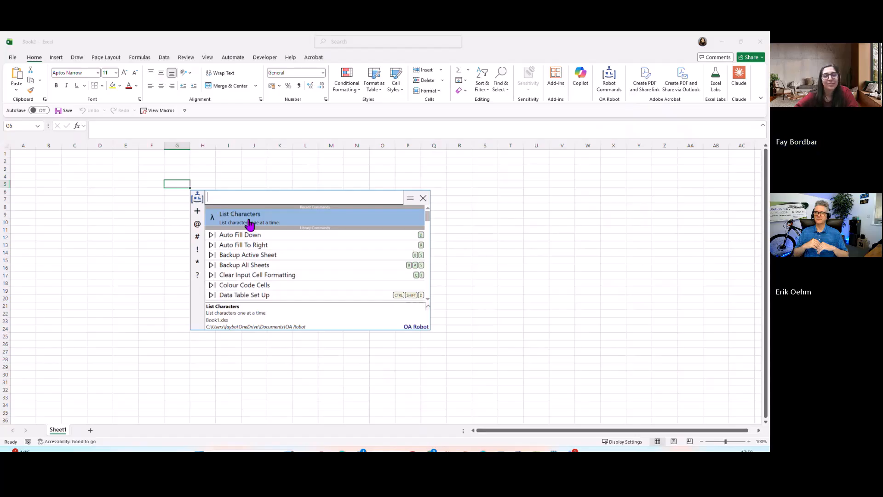
Switch back to the Book1 workbook and open its Visual Basic editor in a maximized window
left_click(180, 183)
left_click(722, 43)
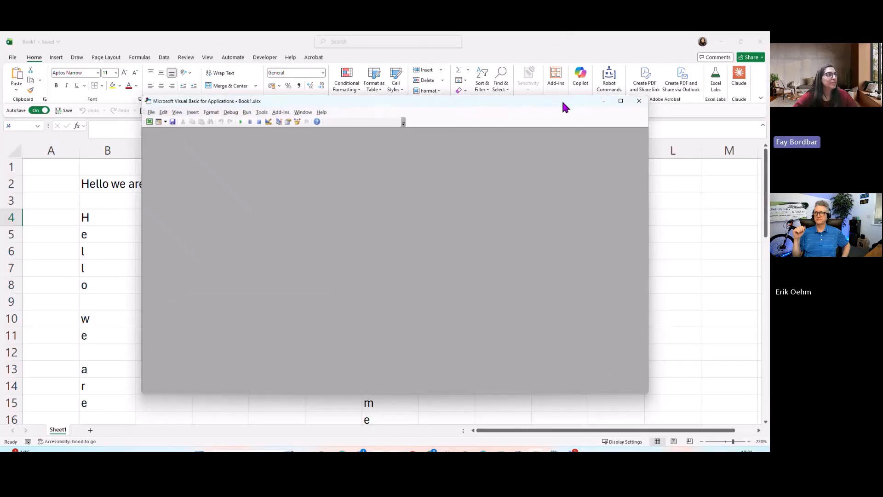
left_click(266, 58)
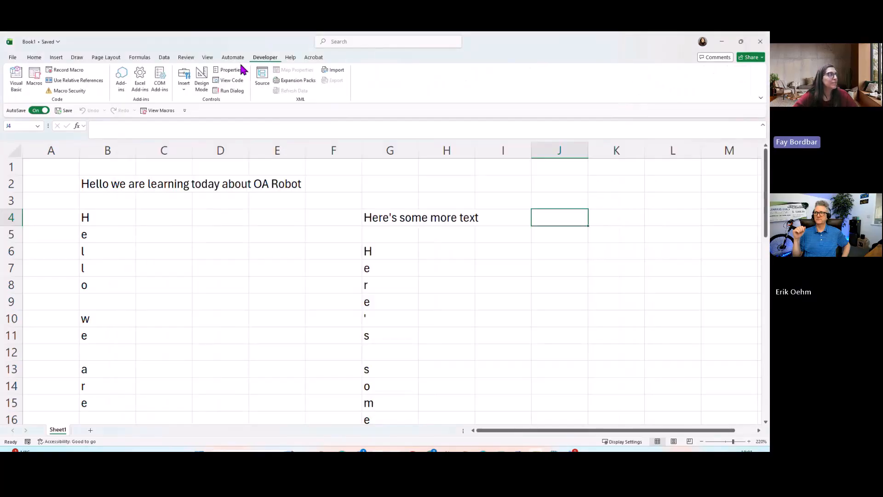
left_click(19, 88)
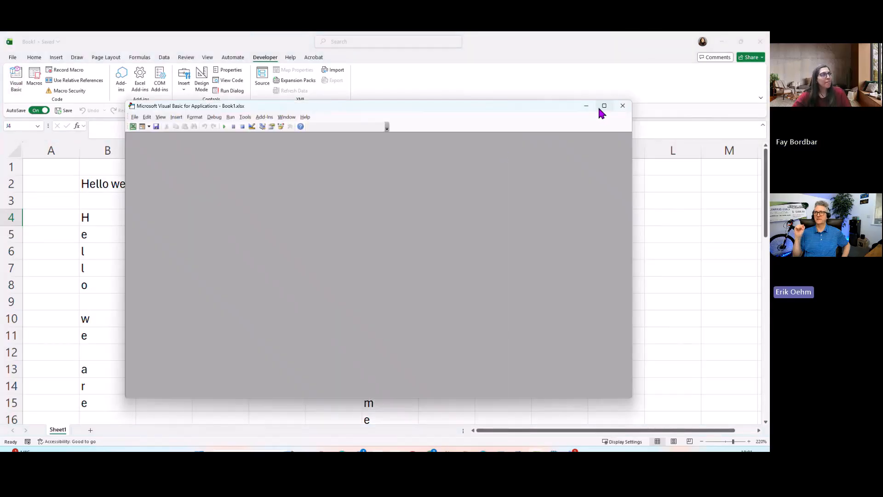
left_click(603, 107)
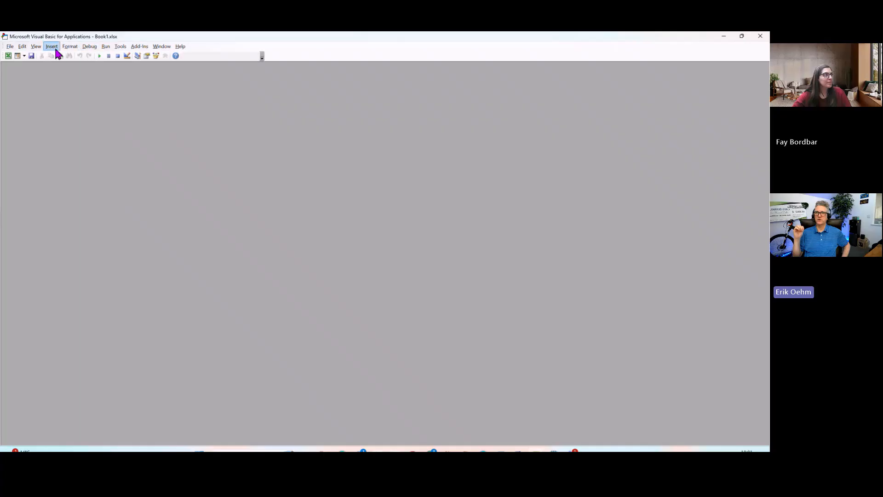
Show the Project Explorer and insert a new code module into the Book1.xlsx project
left_click(36, 48)
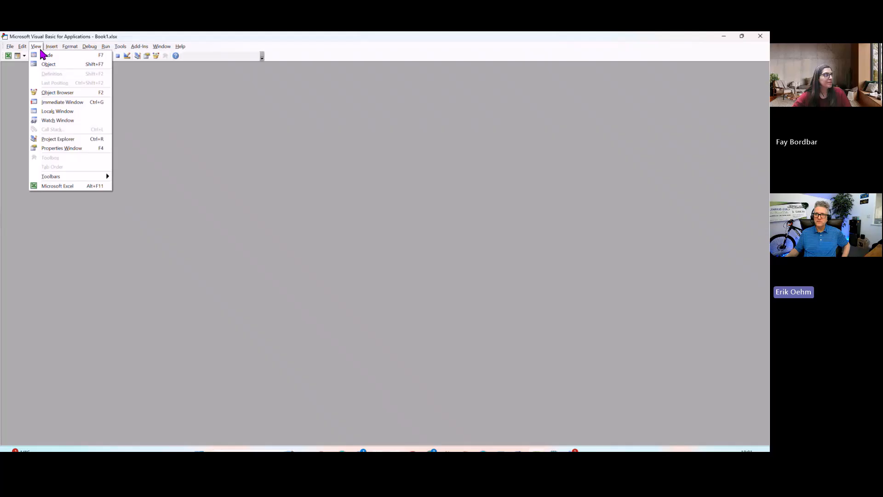
left_click(60, 139)
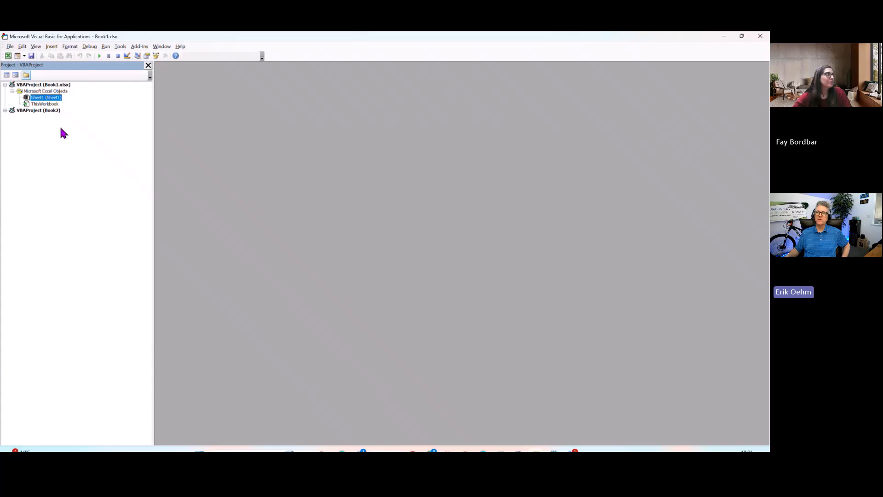
left_click(52, 46)
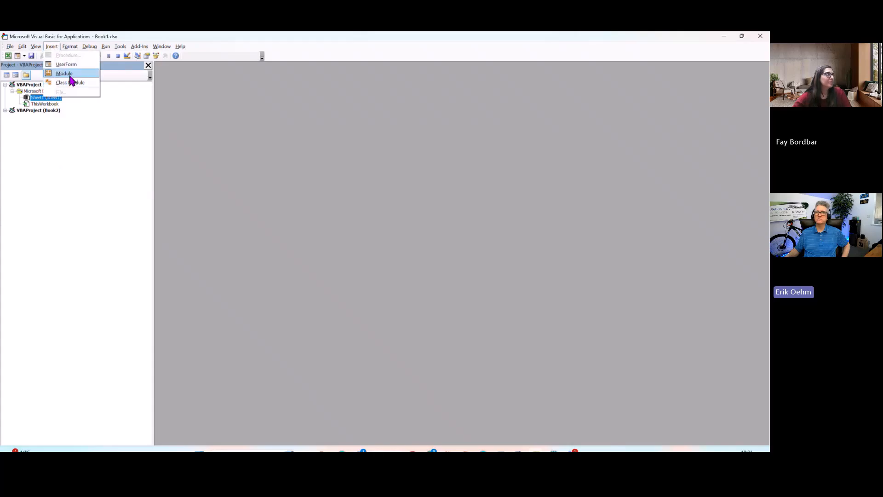
left_click(68, 77)
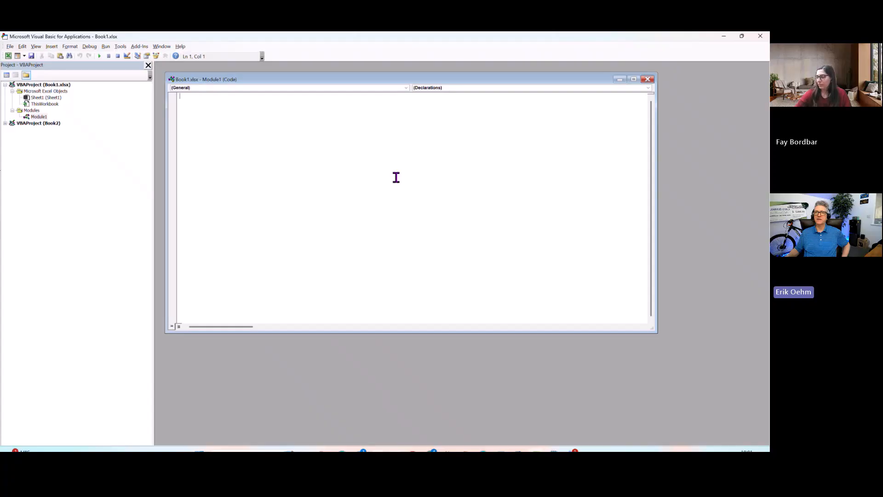
Write a macro named SayHello in the module that displays the message box text "Hello World! :)"
type("Sub ")
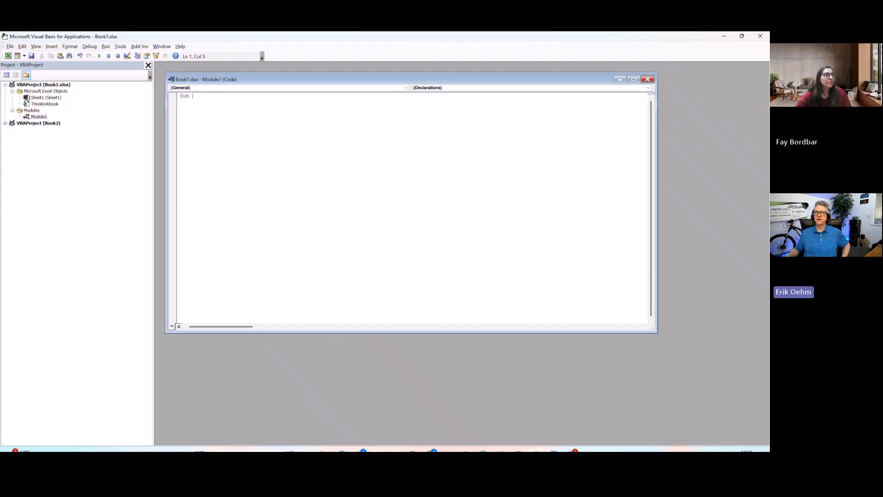
type("SayHel")
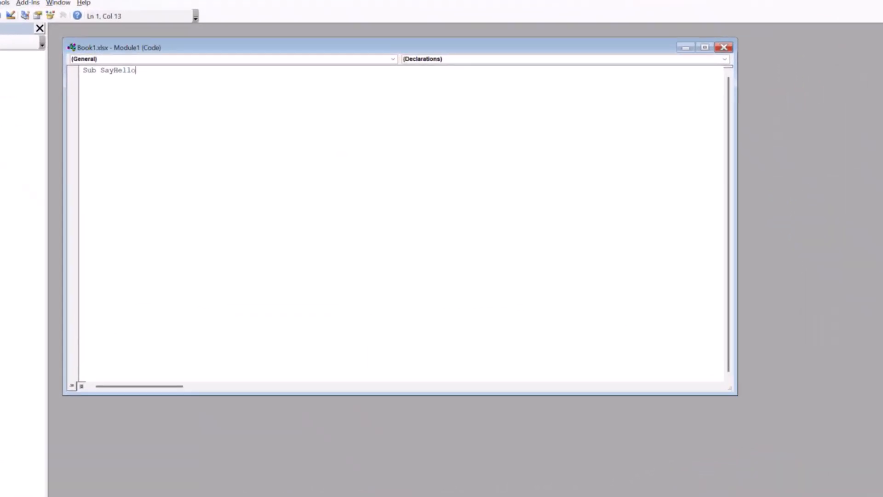
type("lo")
key("Return")
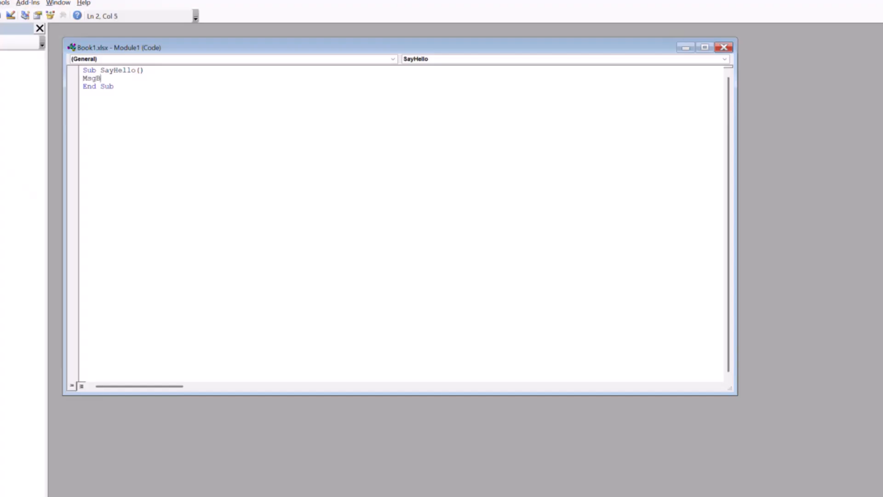
type("MsgBox \"Hello ")
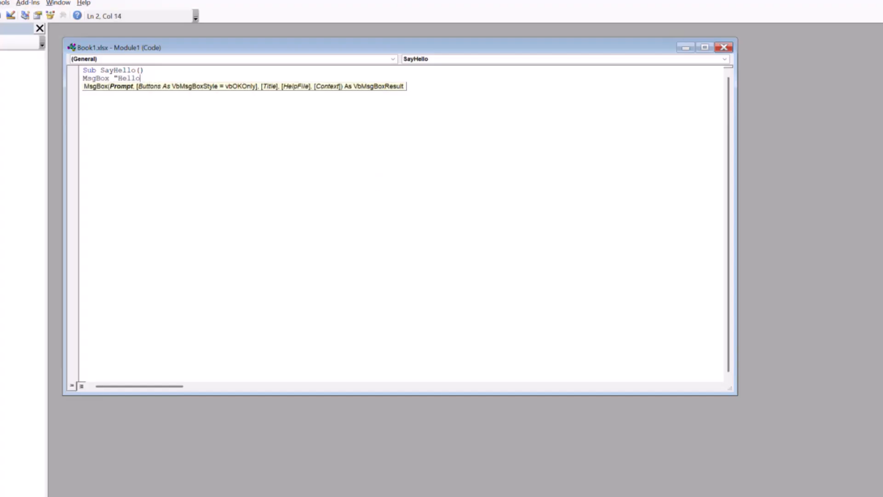
type("World! :)\"")
left_click(436, 159)
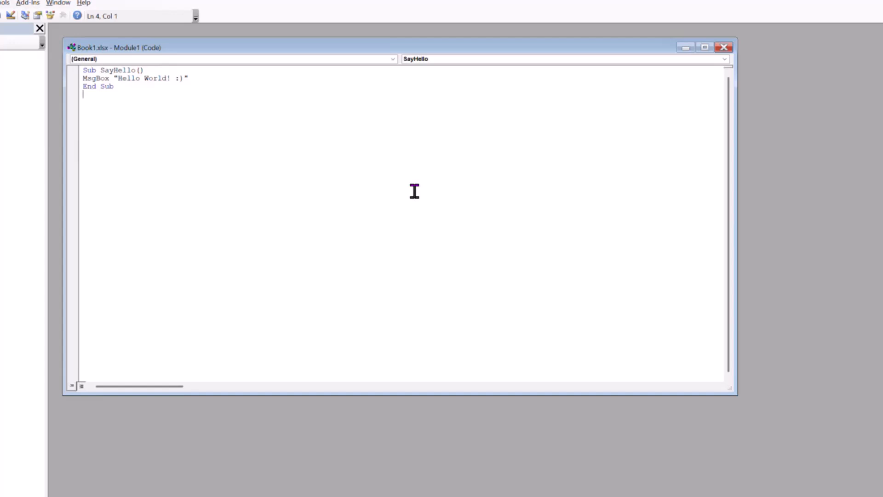
left_click(198, 79)
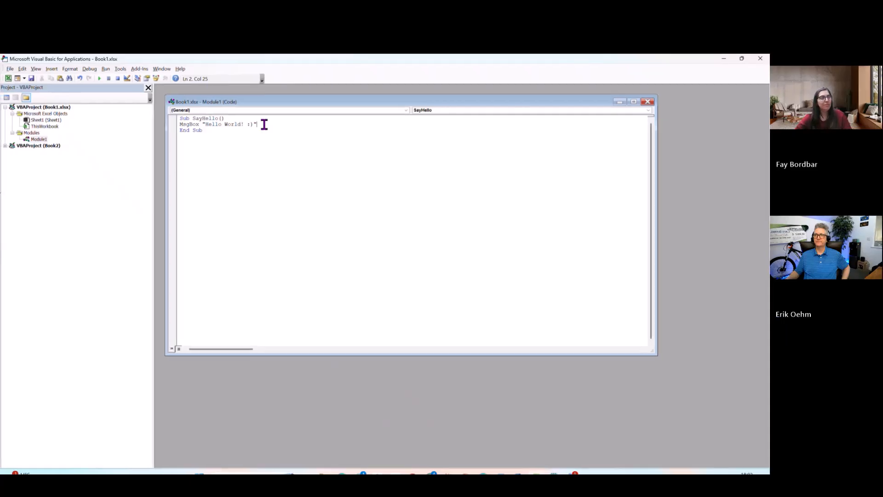
Return to the Book1 worksheet and start a new OA Robot command of the VBA Macro Command type
key("alt+F11")
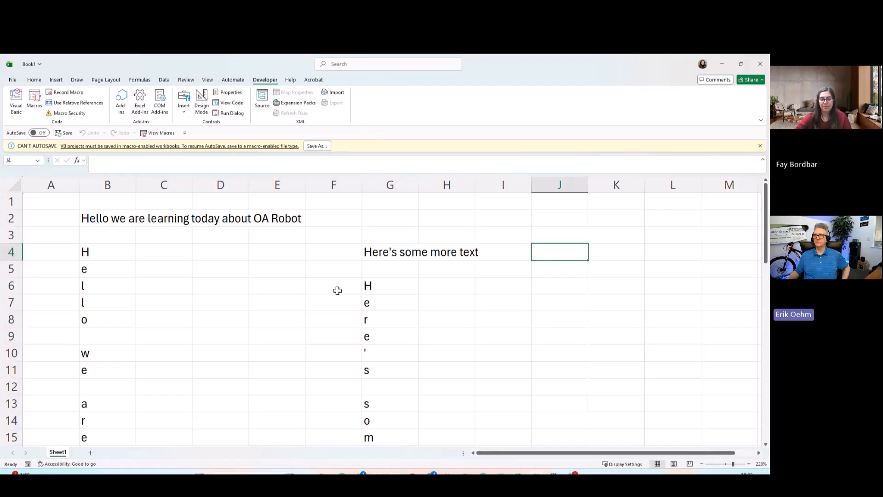
key("ctrl+shift+r")
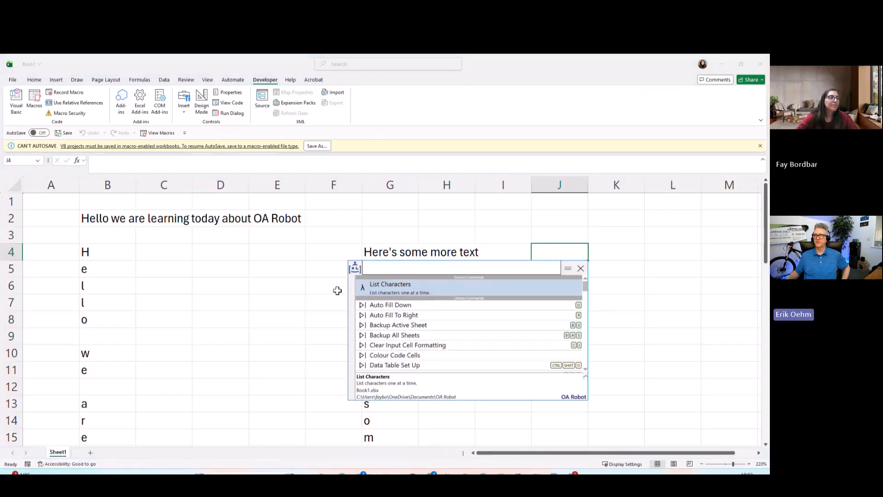
type("++")
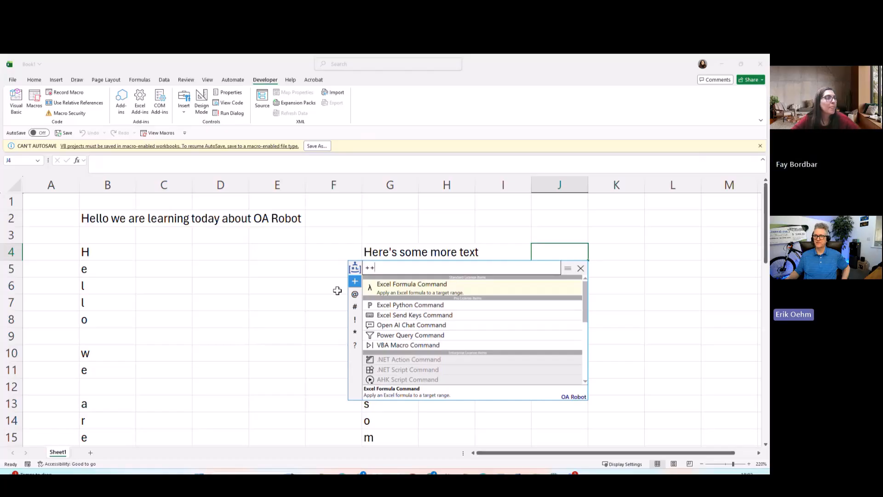
key("Down")
key("Down")
key("Down")
key("Down")
key("Down")
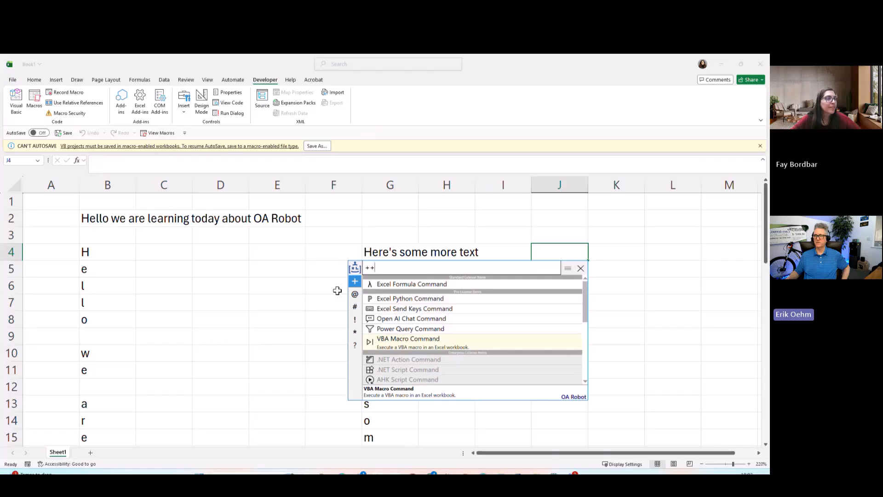
key("Return")
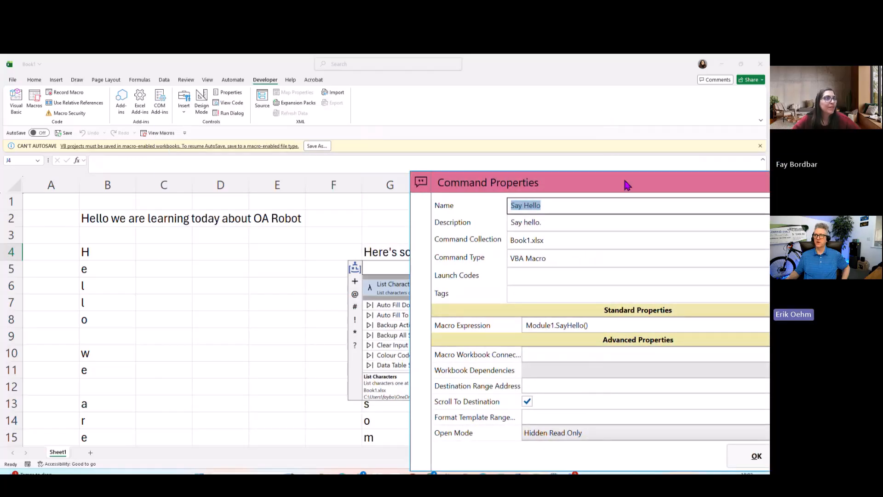
Save the Say Hello command for Module1.SayHello() in the Book1.xlsx collection, and test it by running it and dismissing its message
left_click_drag(625, 183, 416, 154)
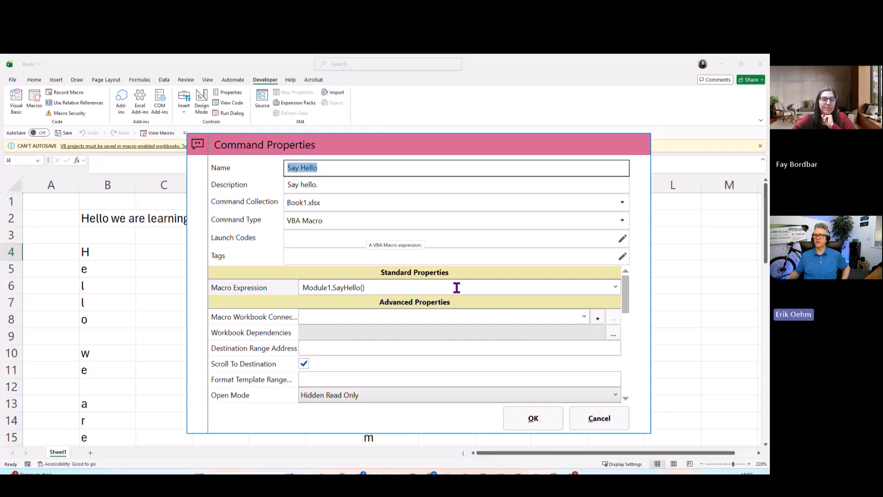
left_click(524, 420)
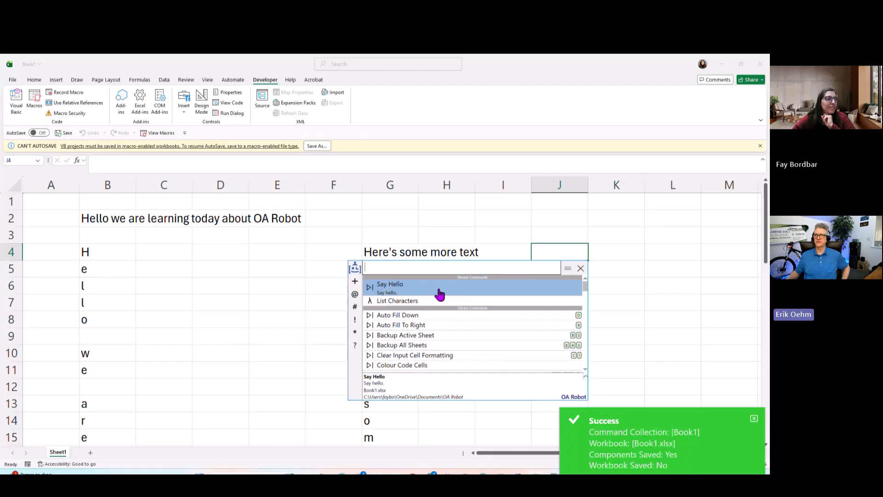
left_click(454, 295)
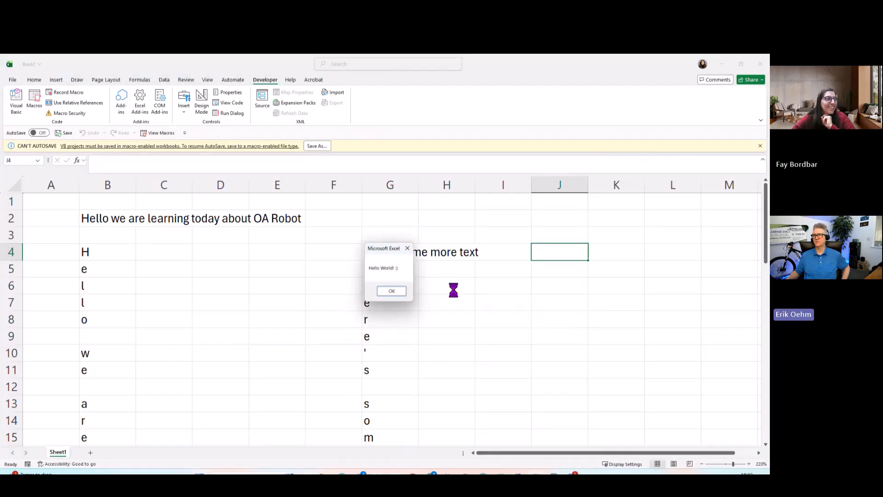
left_click(392, 291)
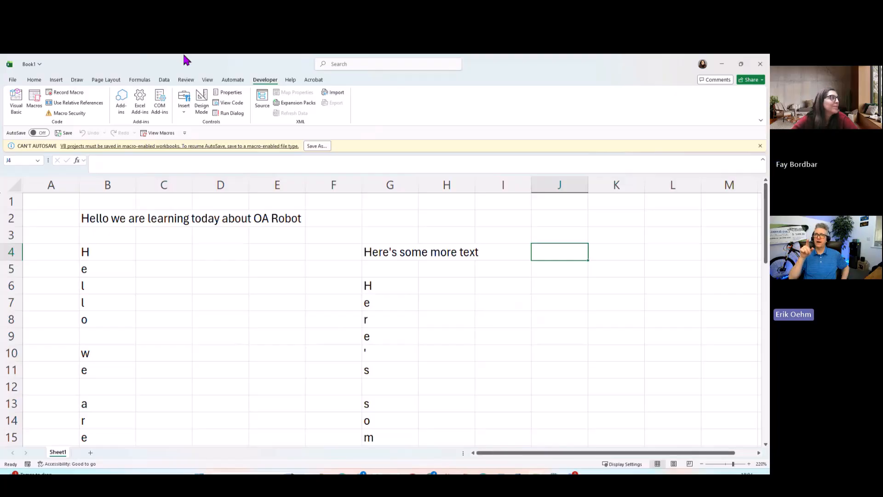
Check in Excel's Trust Center macro settings that trust access to the VBA project object model is enabled, and accept the settings
left_click(13, 80)
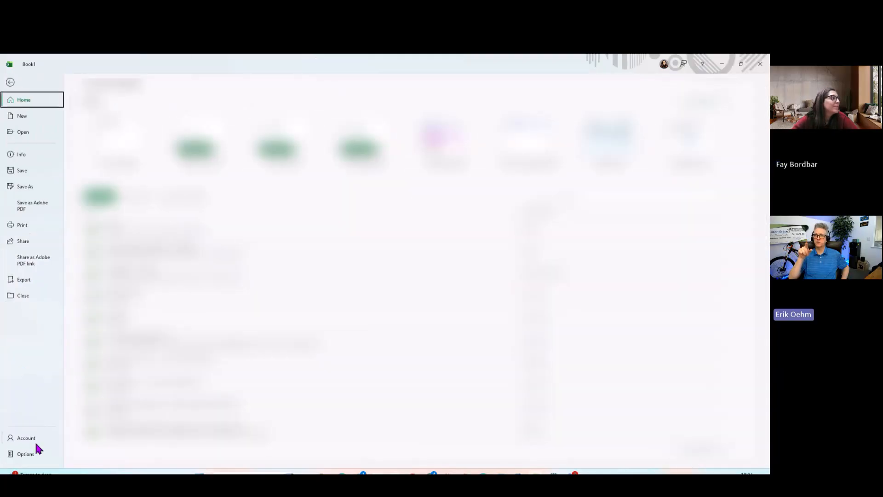
left_click(29, 456)
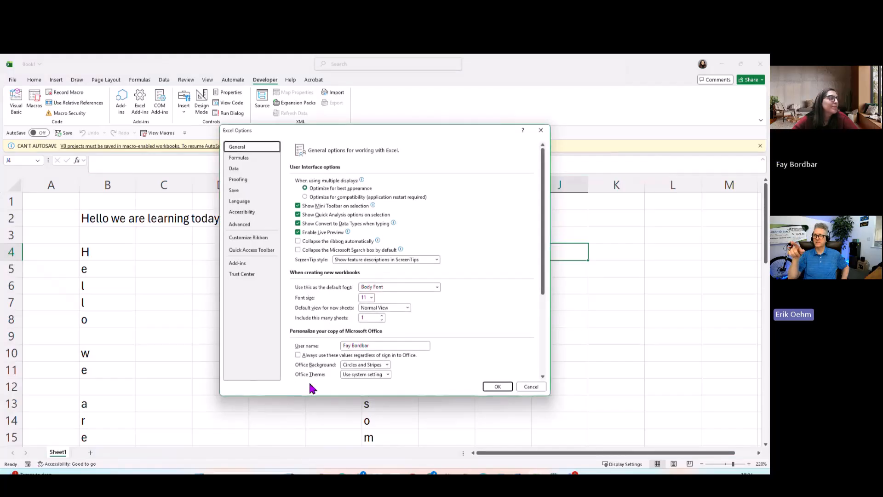
left_click(265, 275)
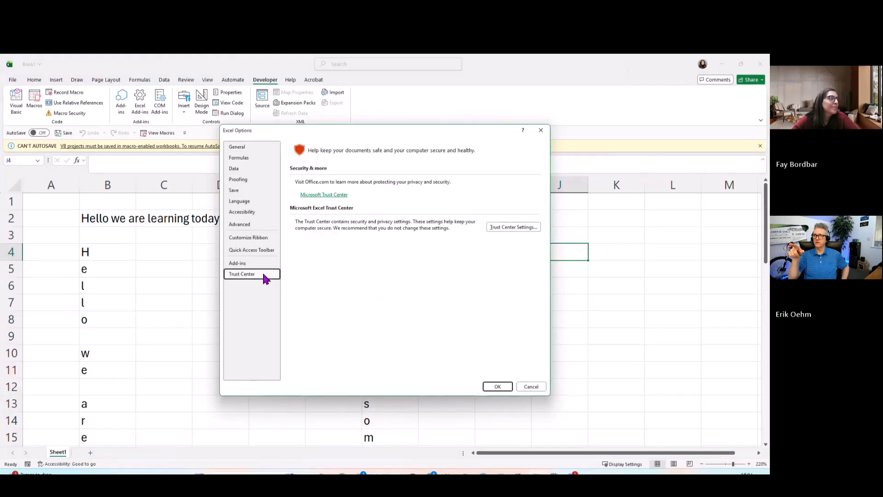
left_click(512, 226)
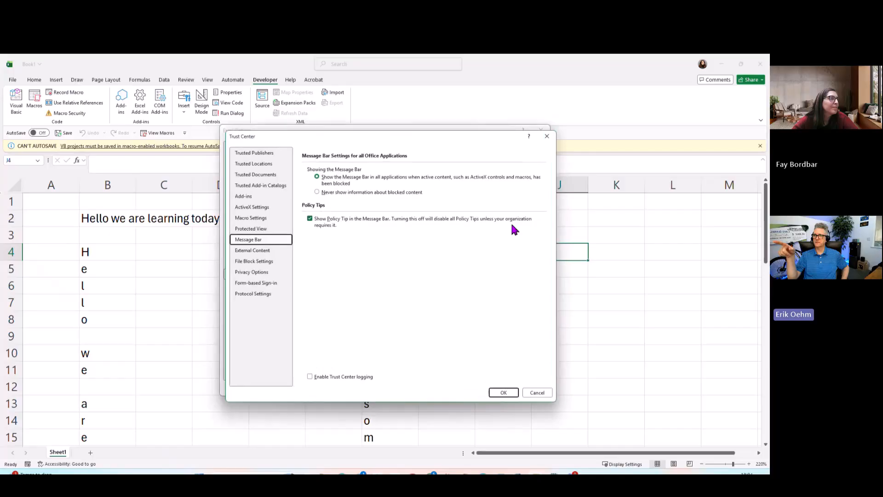
left_click(264, 219)
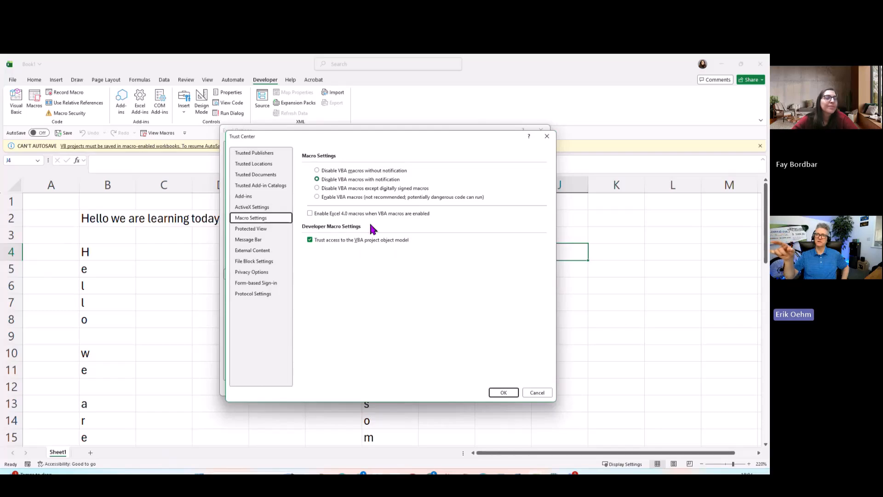
left_click(311, 238)
left_click(311, 239)
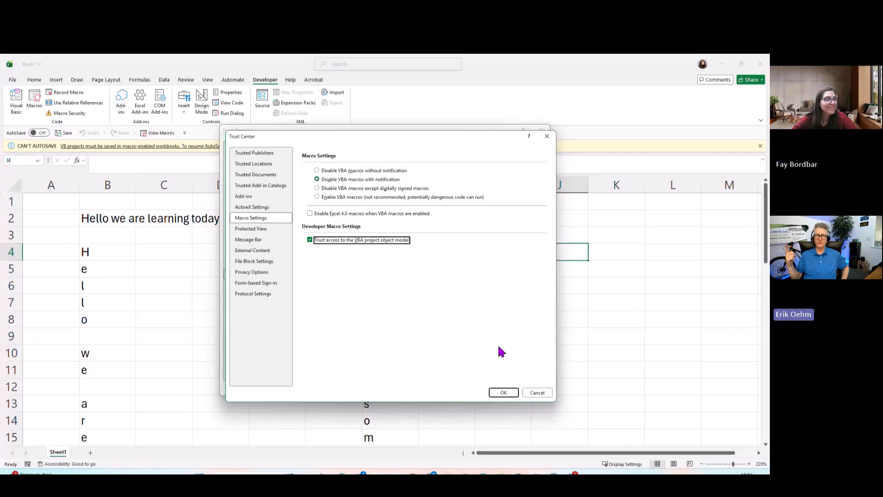
left_click(504, 392)
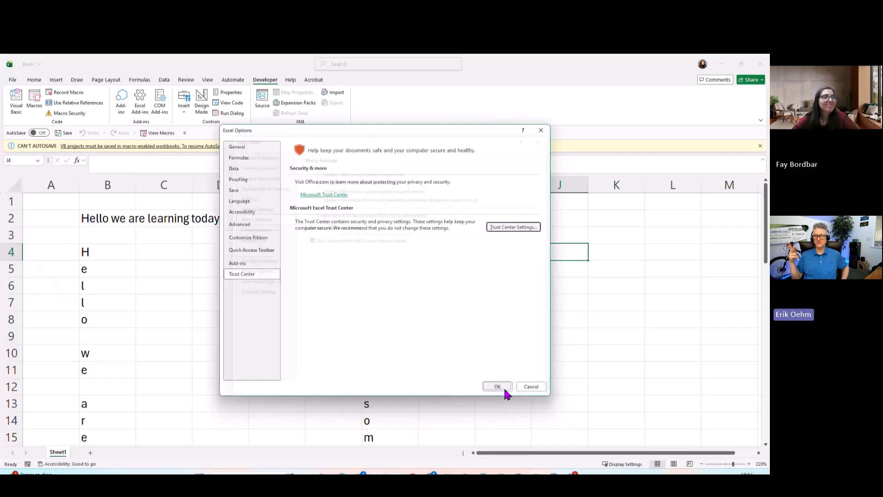
left_click(504, 388)
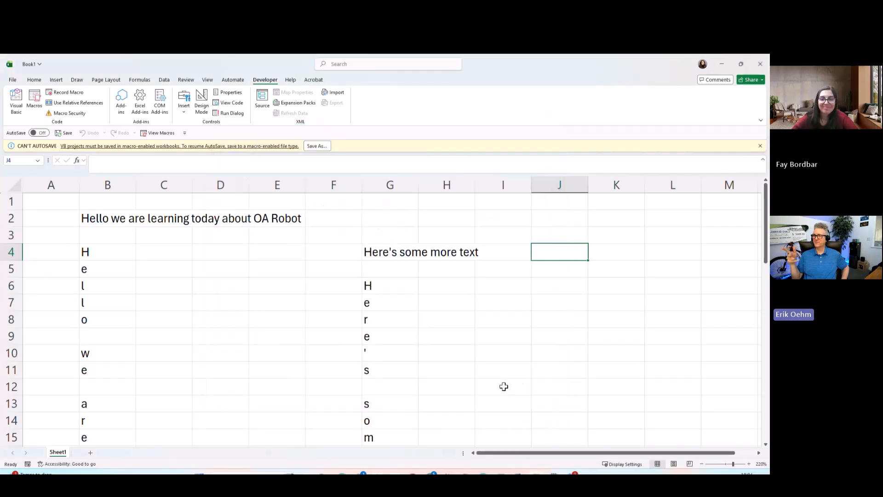